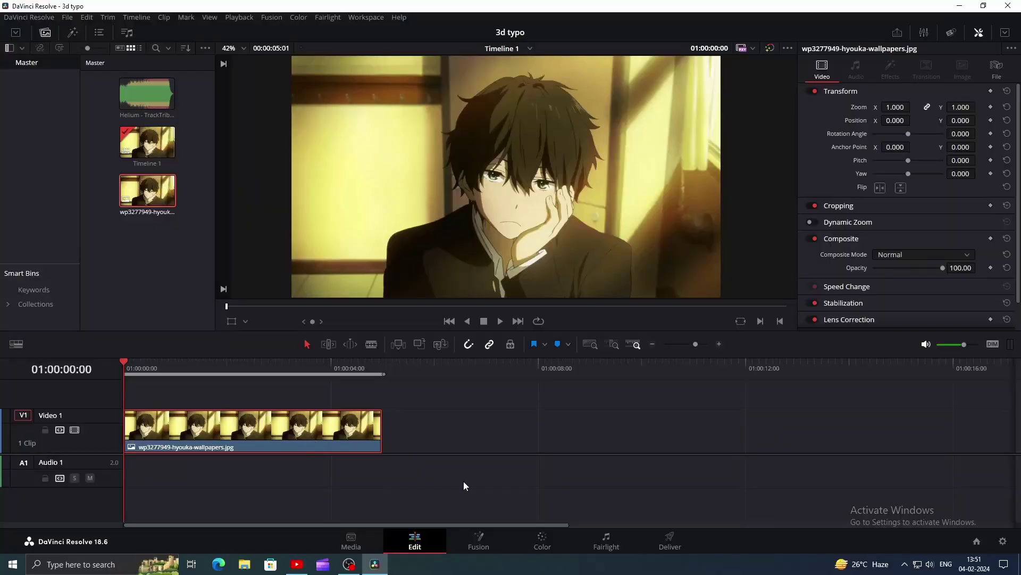
Open the clip in Fusion, hide the Spline panel, and disconnect MediaIn1 from MediaOut1.
click(479, 539)
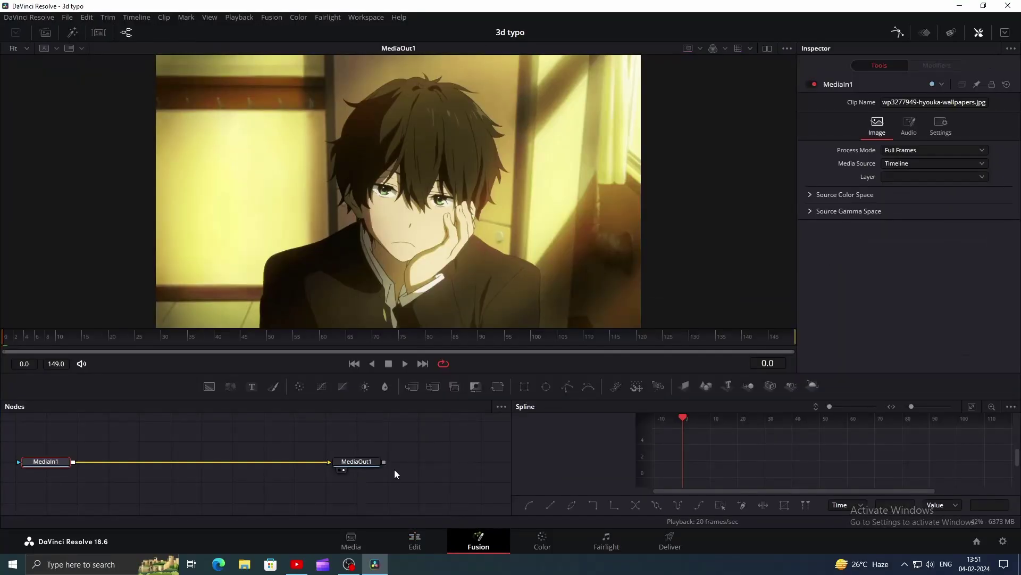
click(903, 33)
key(ctrl+a)
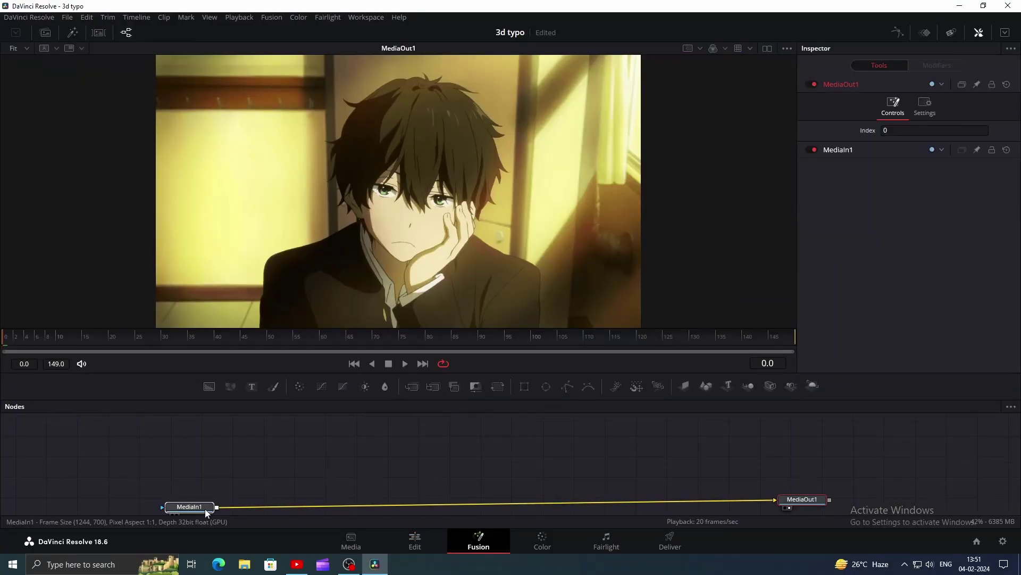
drag(200, 509, 226, 511)
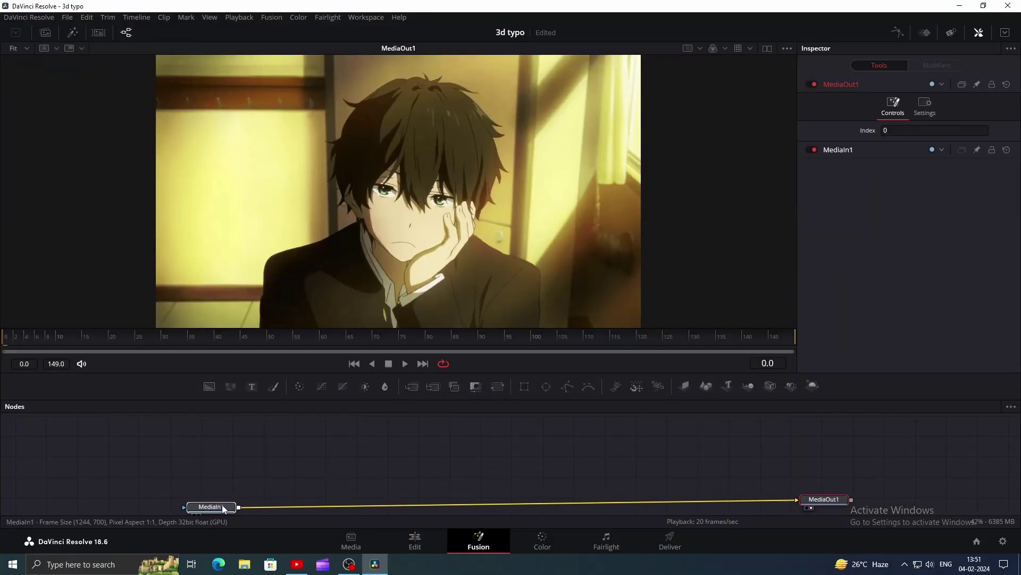
click(452, 436)
drag(598, 499, 608, 500)
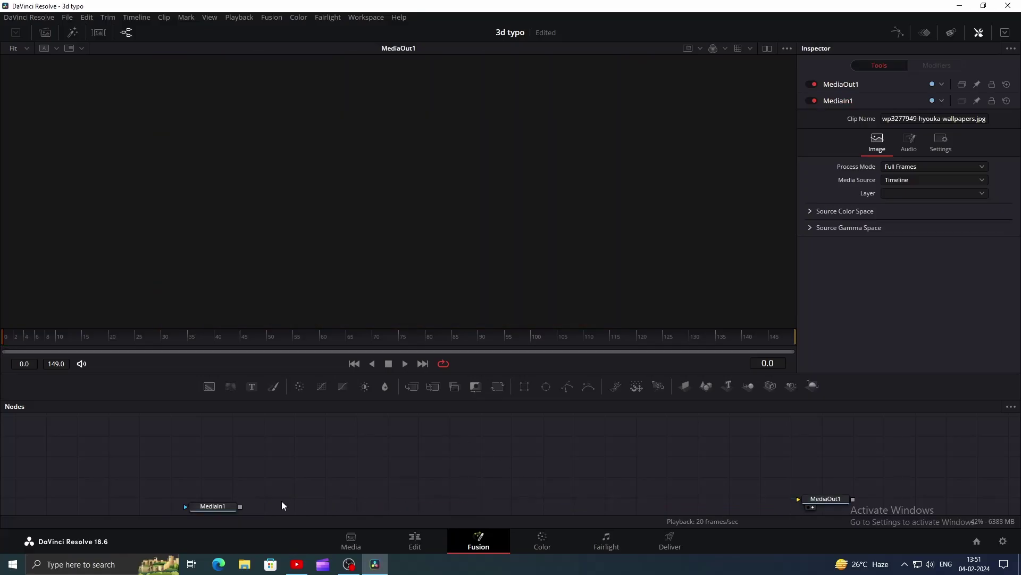
click(222, 505)
Chain ImagePlane3D1 and Renderer3D1 after MediaIn1 into MediaOut1, spacing the nodes out.
click(685, 385)
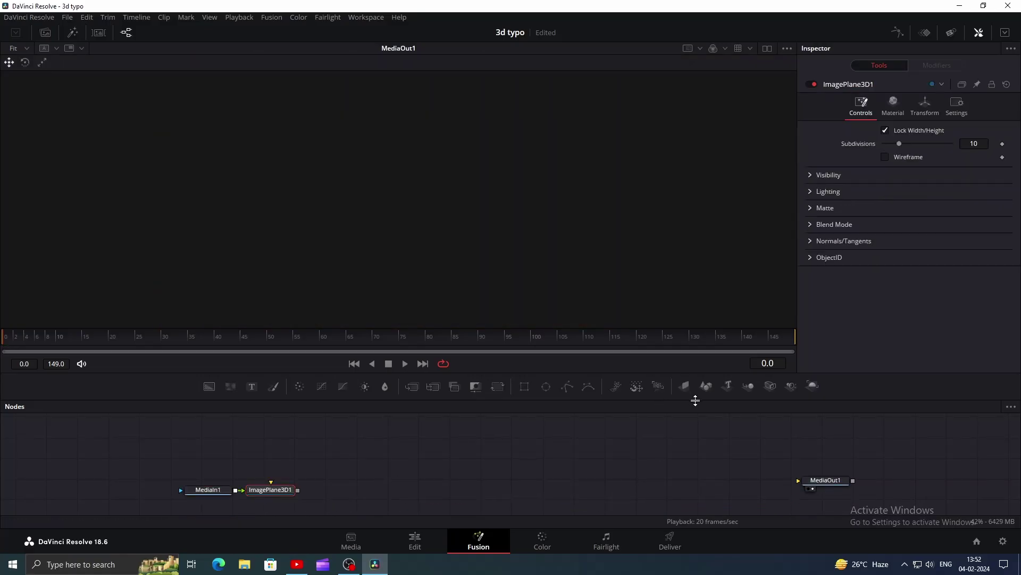
click(814, 386)
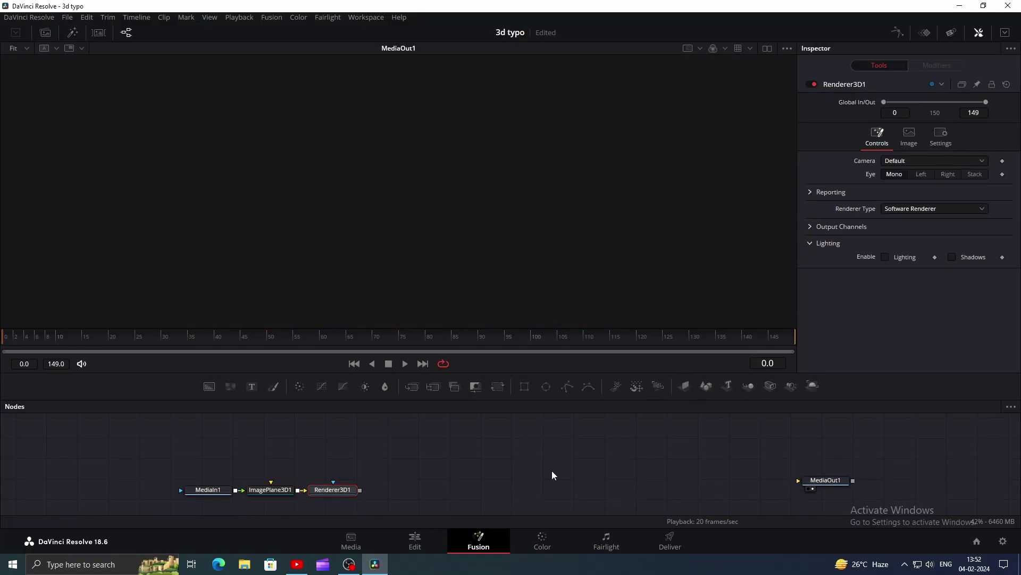
drag(360, 489, 798, 480)
drag(323, 490, 375, 489)
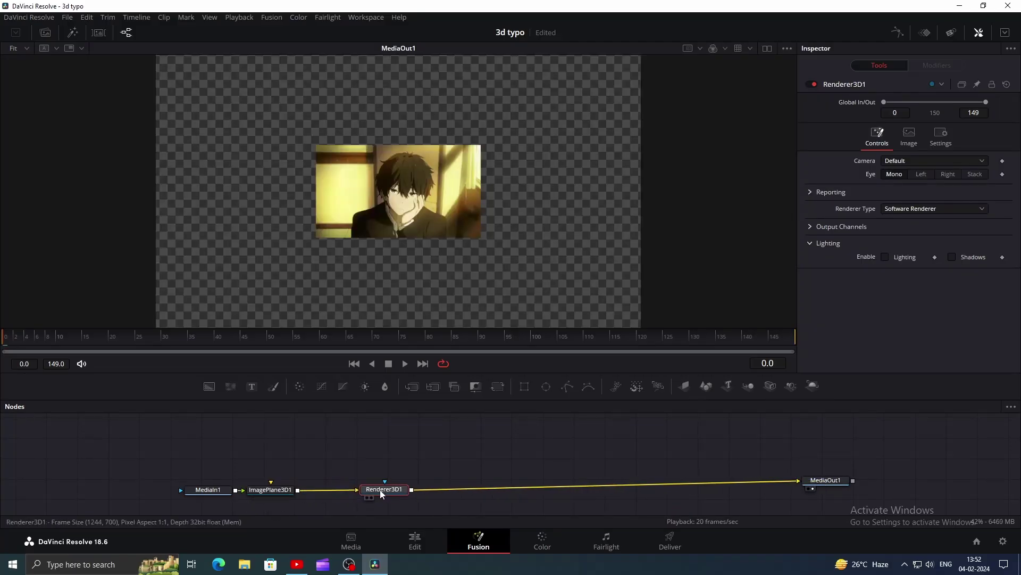
drag(277, 492, 295, 490)
Raise ImagePlane3D1's Transform scale to 4.961 so the clip fills the render.
drag(227, 491, 210, 490)
click(300, 489)
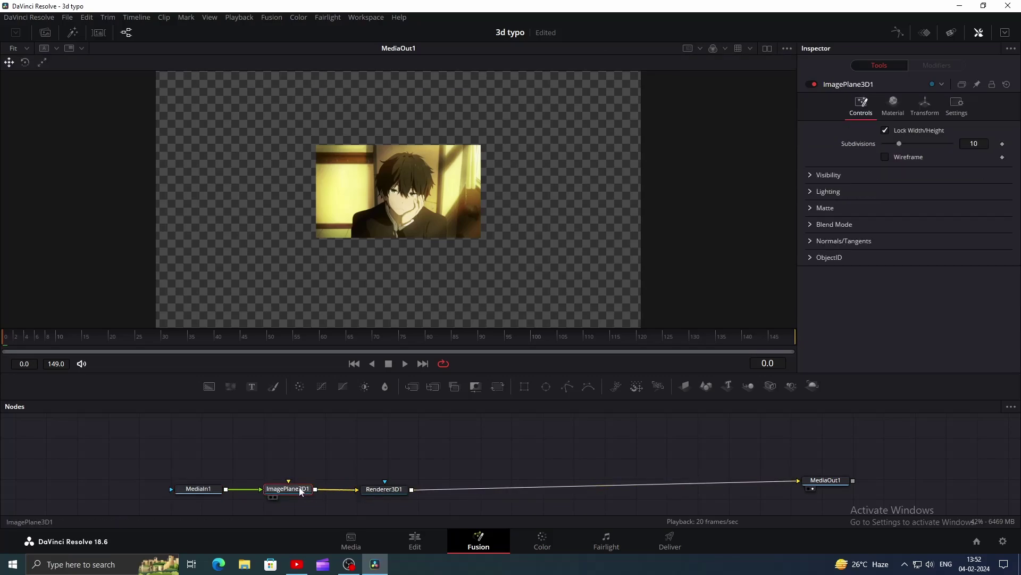
click(926, 104)
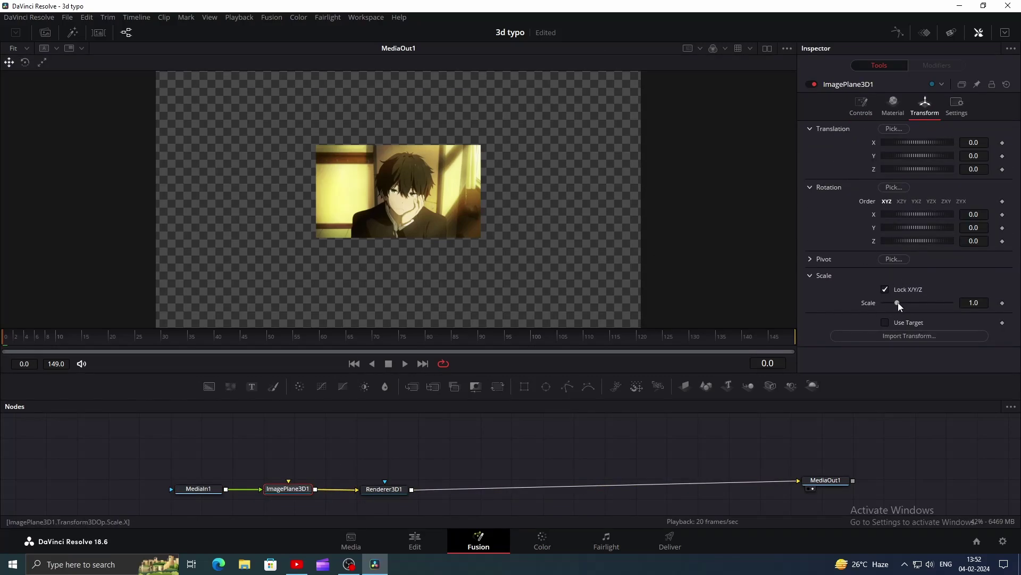
drag(897, 302, 951, 307)
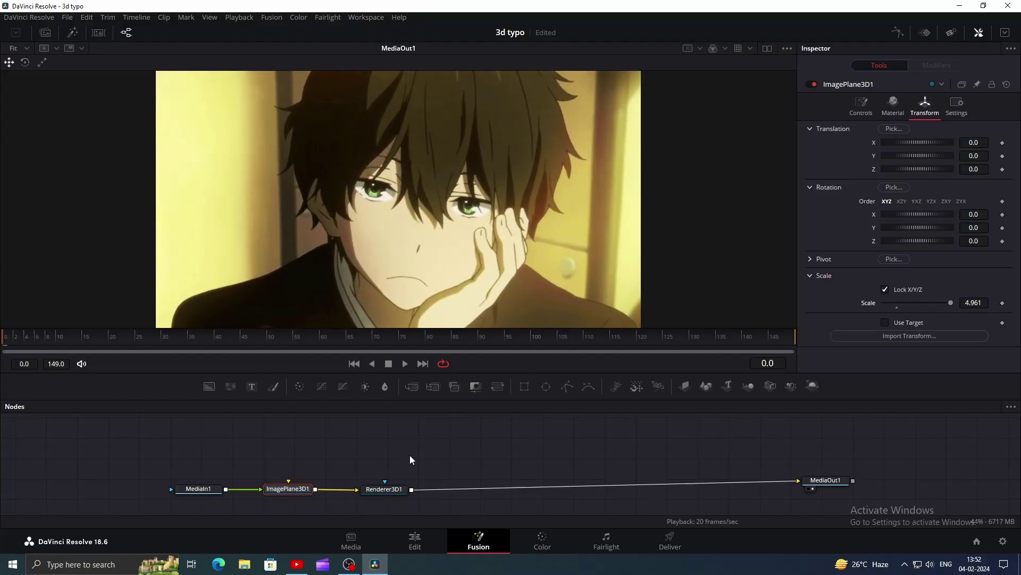
Insert Merge3D1 between ImagePlane3D1 and Renderer3D1, with a new Camera3D1 feeding it.
click(573, 420)
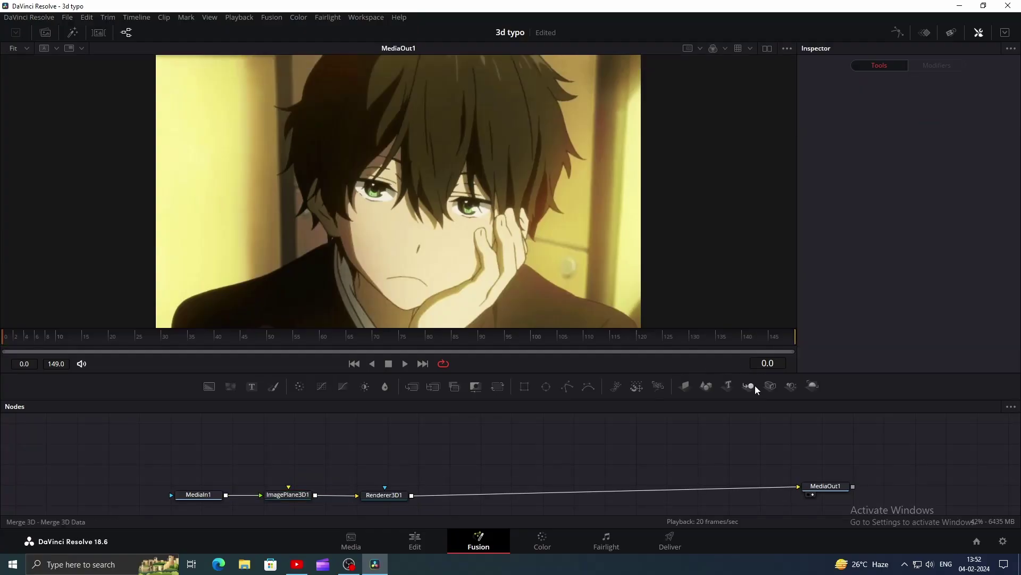
drag(674, 413, 402, 454)
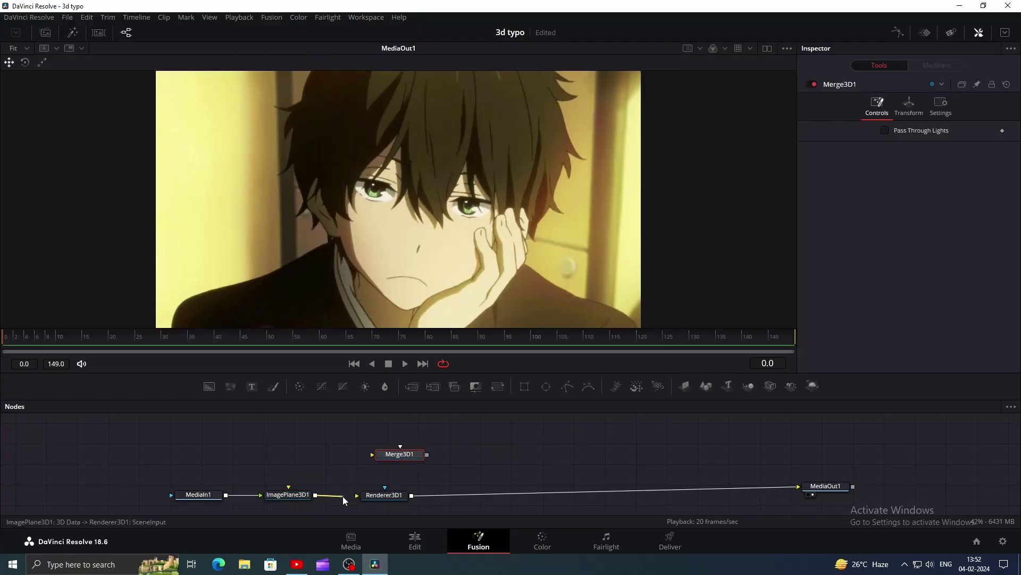
drag(315, 494, 385, 493)
drag(769, 386, 394, 242)
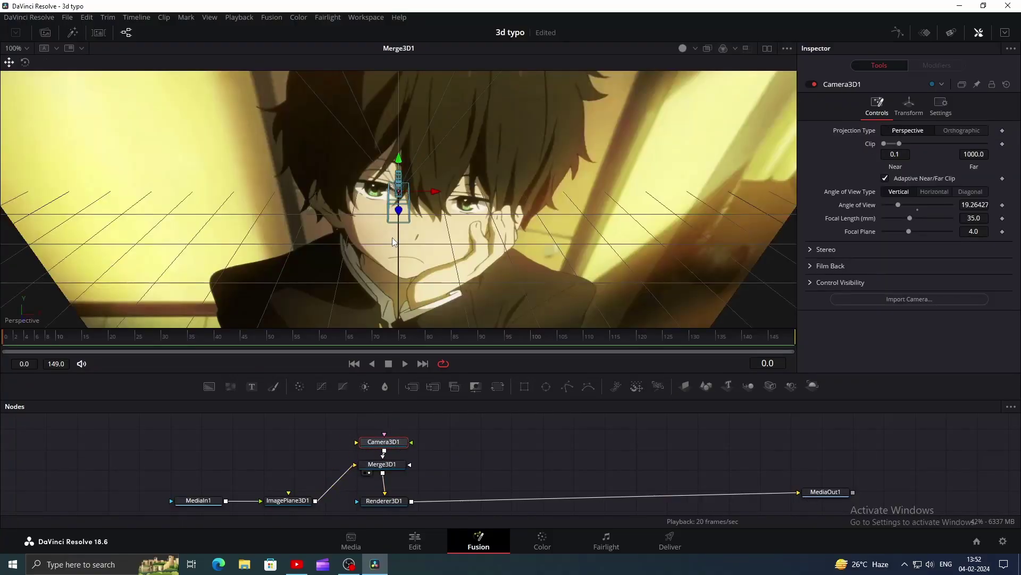
Use dual viewers showing Merge3D1 on the left and MediaOut1 on the right.
click(769, 49)
key(2)
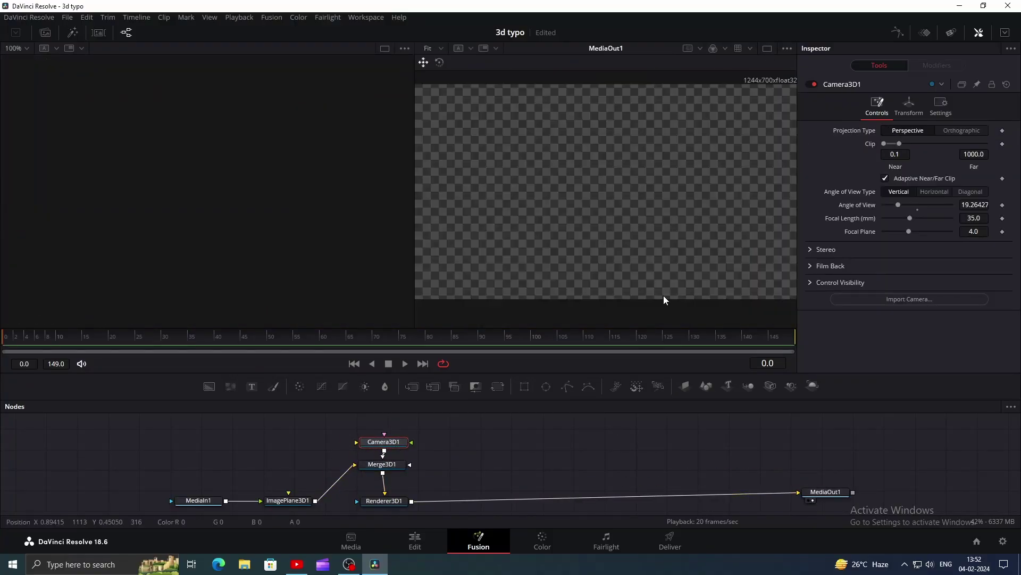
key(1)
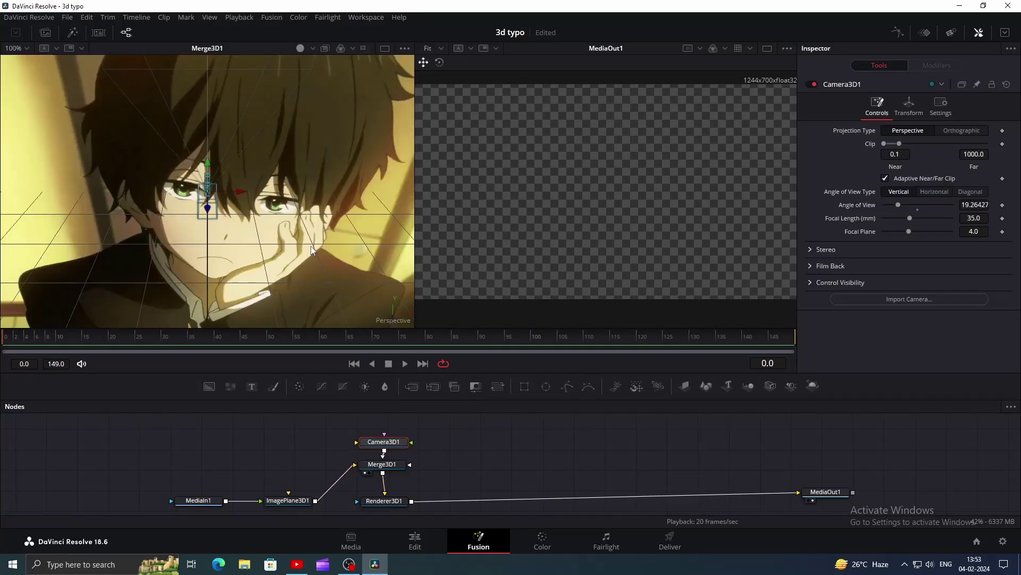
Pull Camera3D1 back from the image plane so the render frames the whole wallpaper.
scroll(311, 247, down, 5)
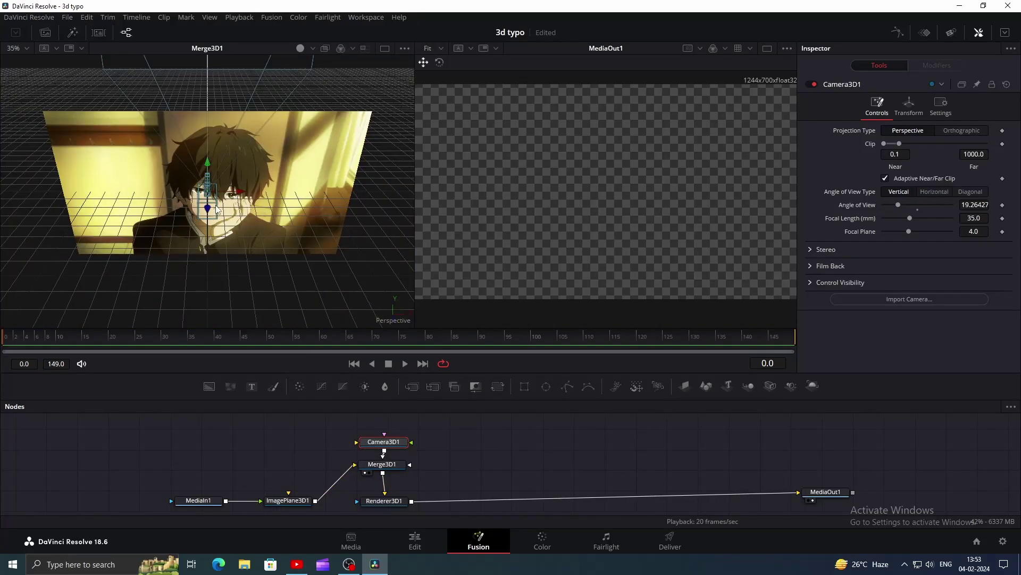
drag(209, 213, 201, 569)
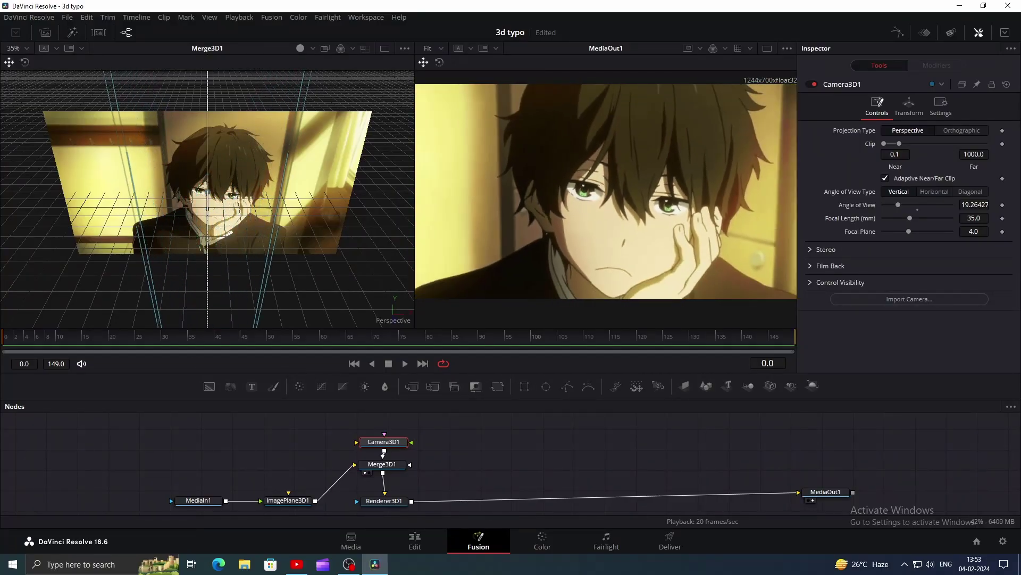
scroll(315, 243, down, 3)
drag(214, 310, 207, 318)
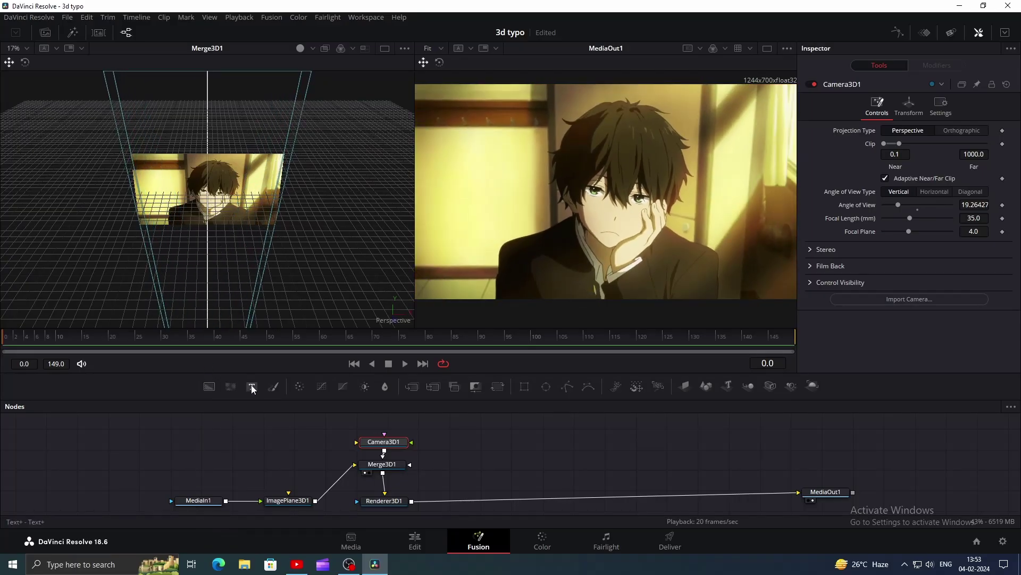
Add a Text1 node feeding a new ImagePlane3D2 connected into Merge3D1.
drag(193, 448, 185, 451)
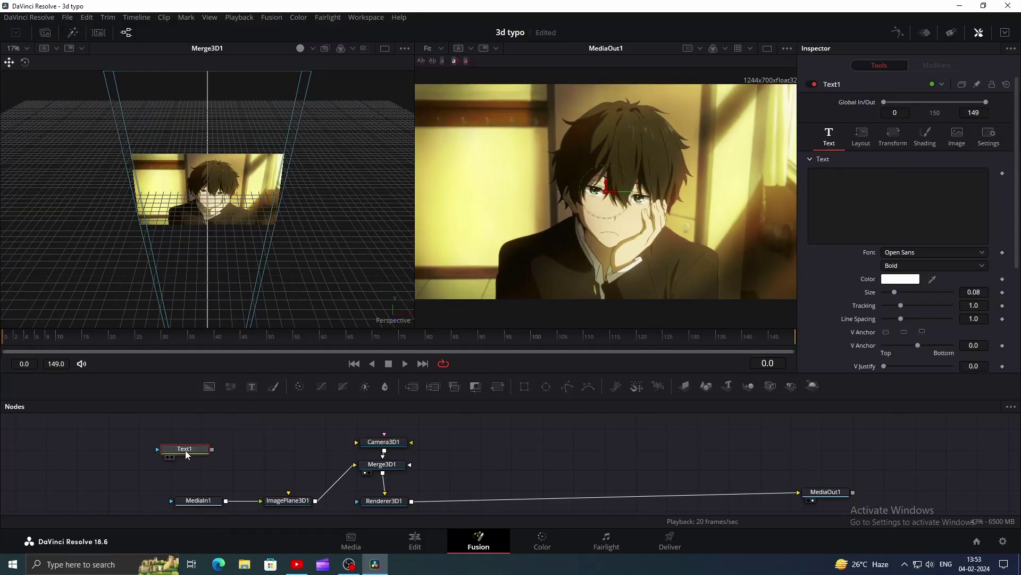
click(685, 385)
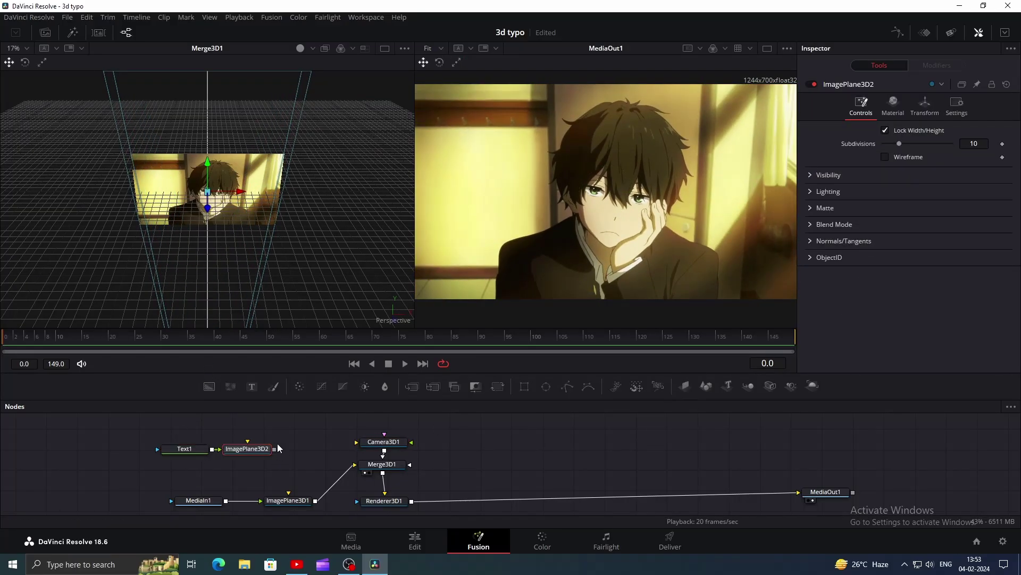
drag(274, 449, 382, 464)
drag(184, 448, 160, 451)
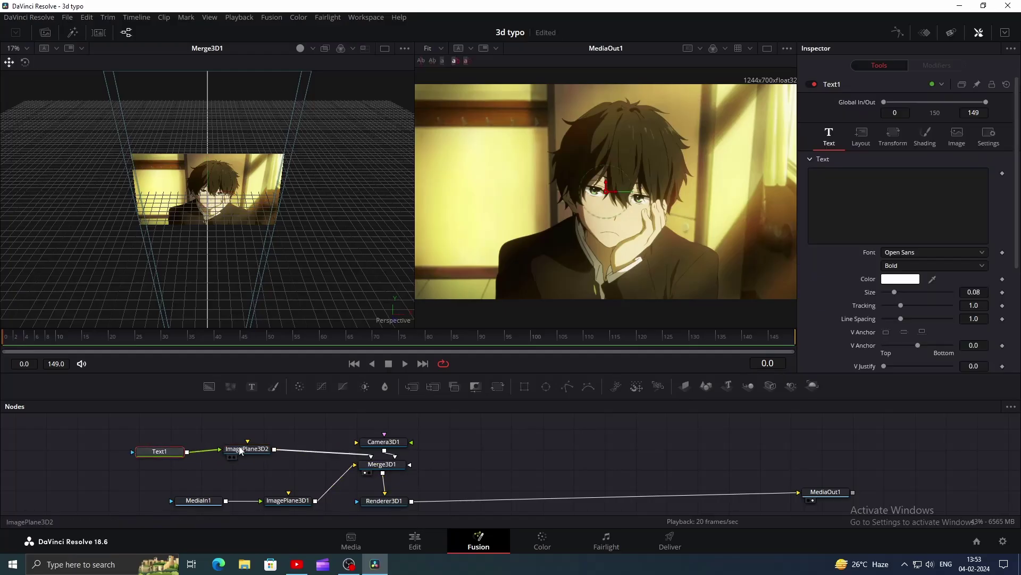
drag(247, 449, 254, 451)
Set Text1's text to I'M.
click(168, 451)
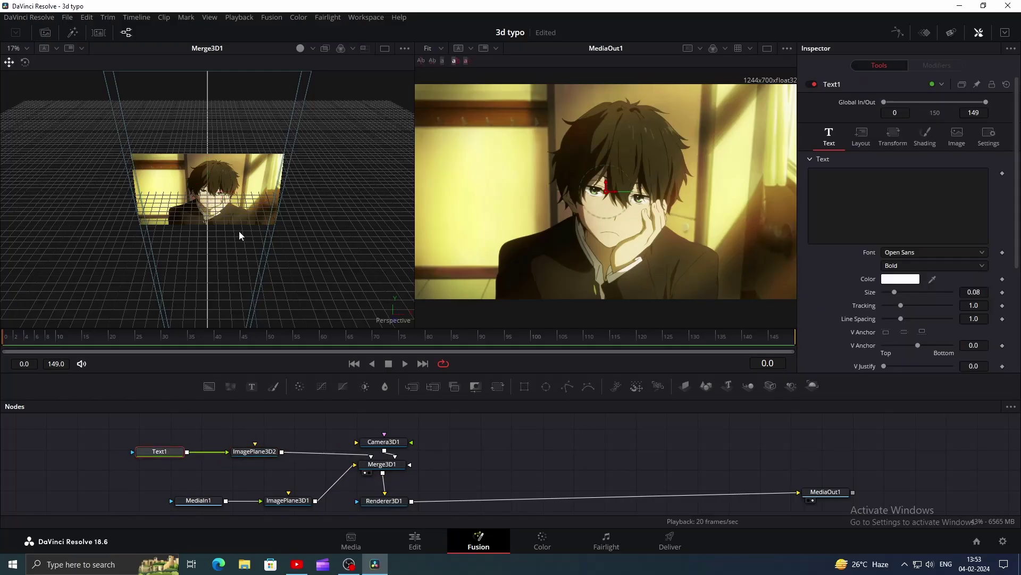
click(835, 185)
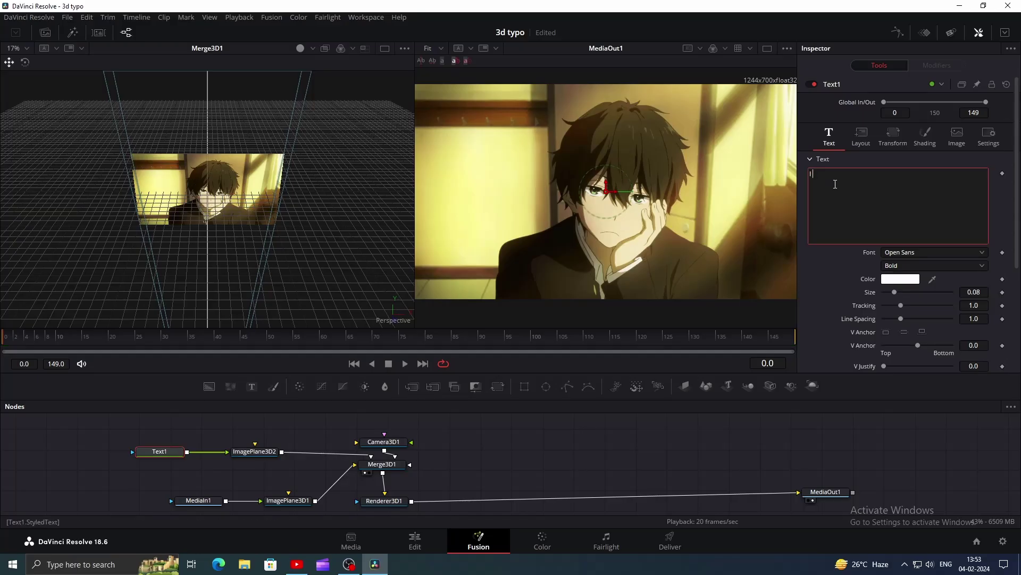
text(I'M)
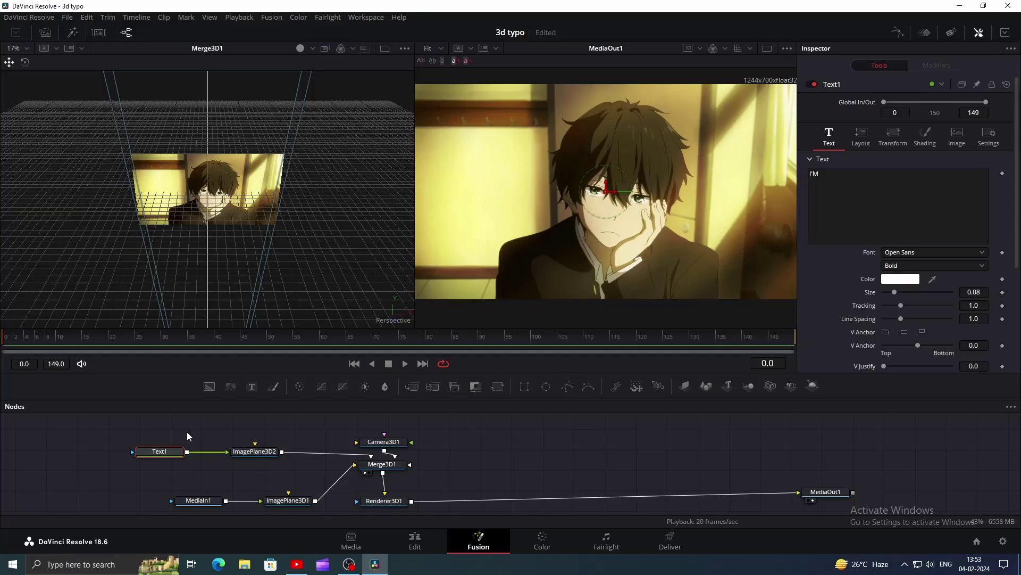
Move the I'M image plane along its depth axis and to the right.
drag(248, 456, 249, 457)
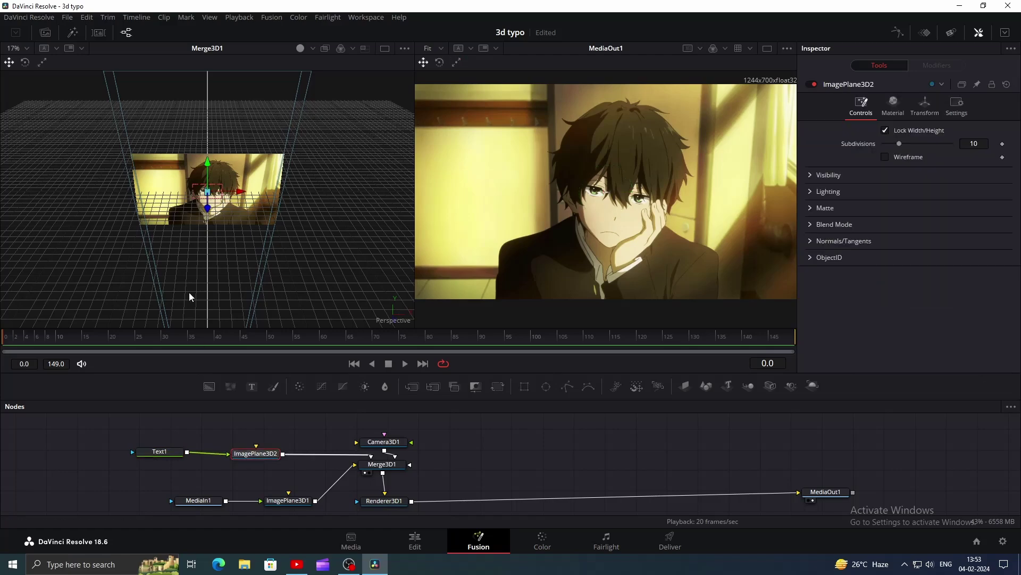
mouse_move(211, 213)
mouse_down()
mouse_move(208, 253)
mouse_move(208, 222)
mouse_up()
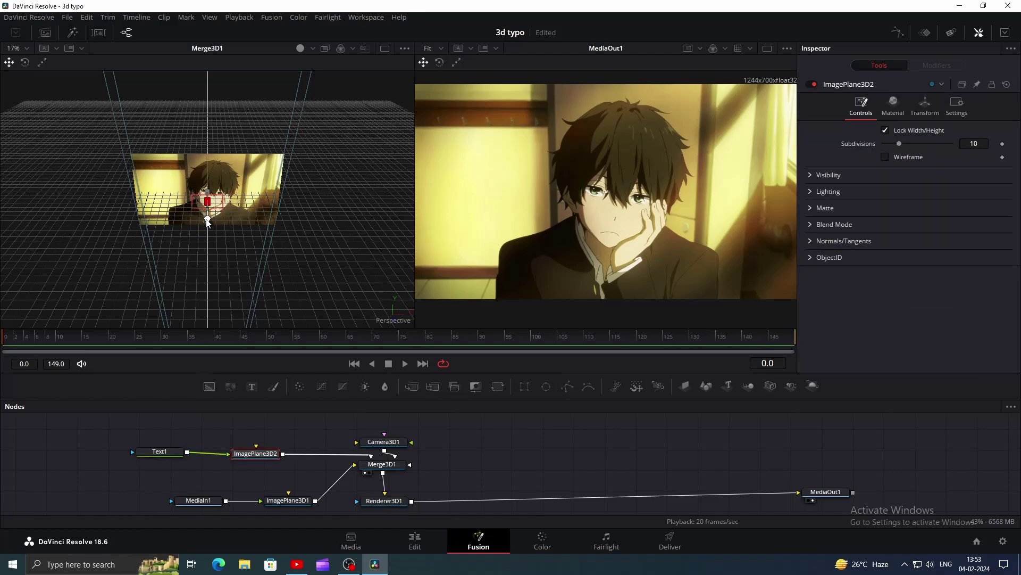
drag(235, 205, 277, 205)
Set ImagePlane3D2's scale to 10 and shift it further toward the upper right.
click(925, 105)
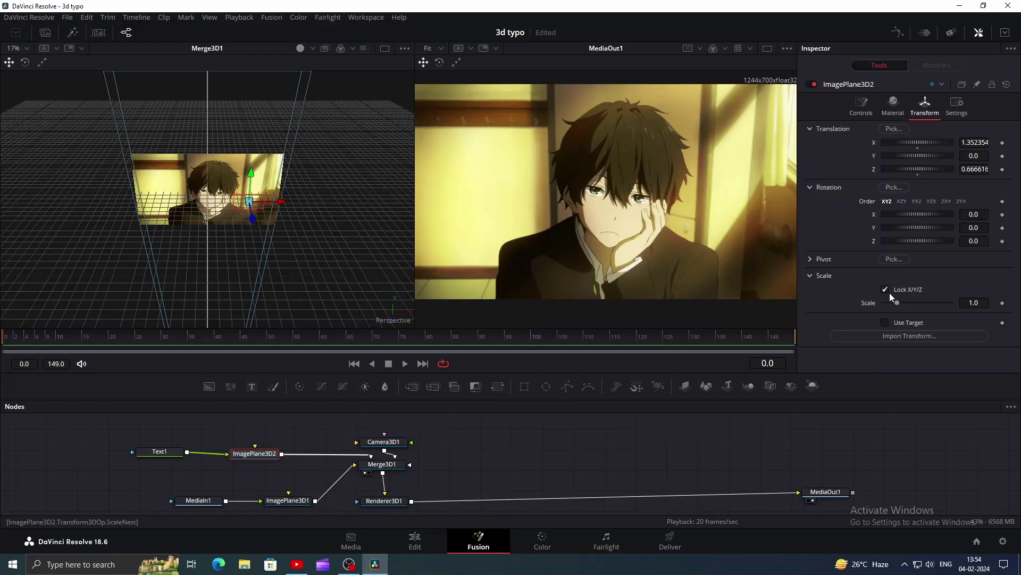
drag(894, 301, 975, 286)
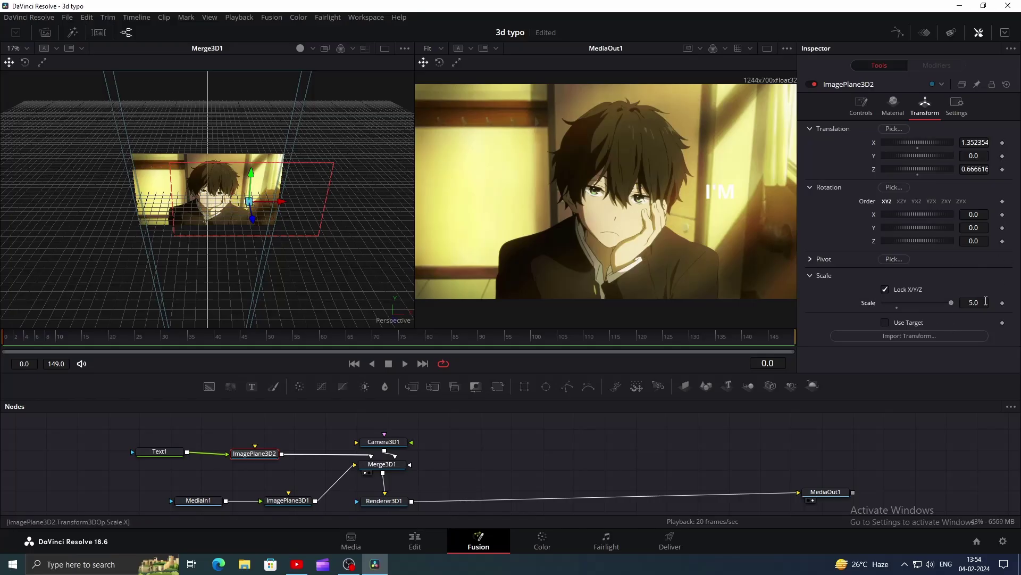
click(983, 302)
text(10)
key(Return)
drag(279, 203, 262, 155)
Make the I'M text fill light cyan (#aaffff).
click(160, 451)
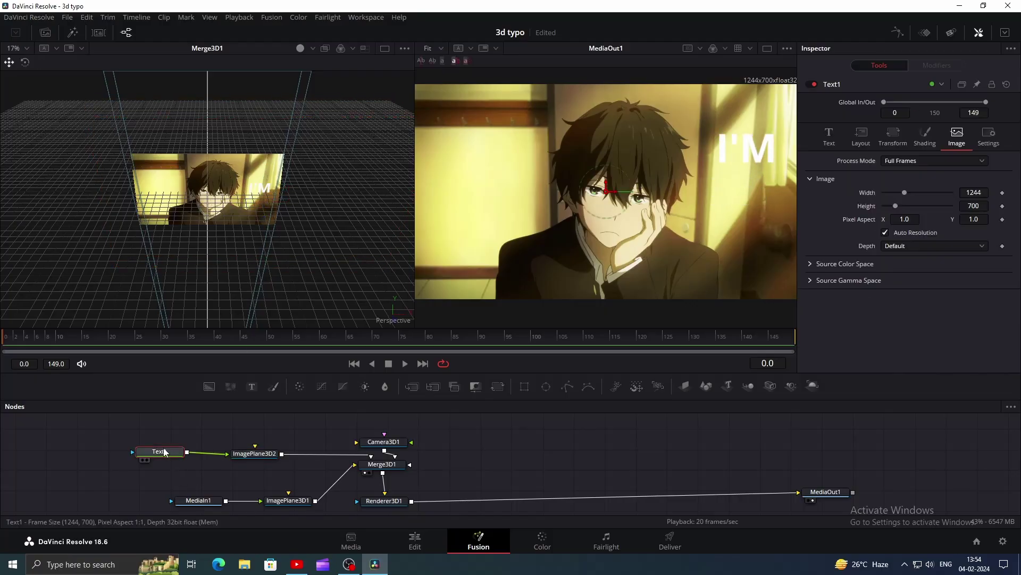
click(925, 136)
click(917, 312)
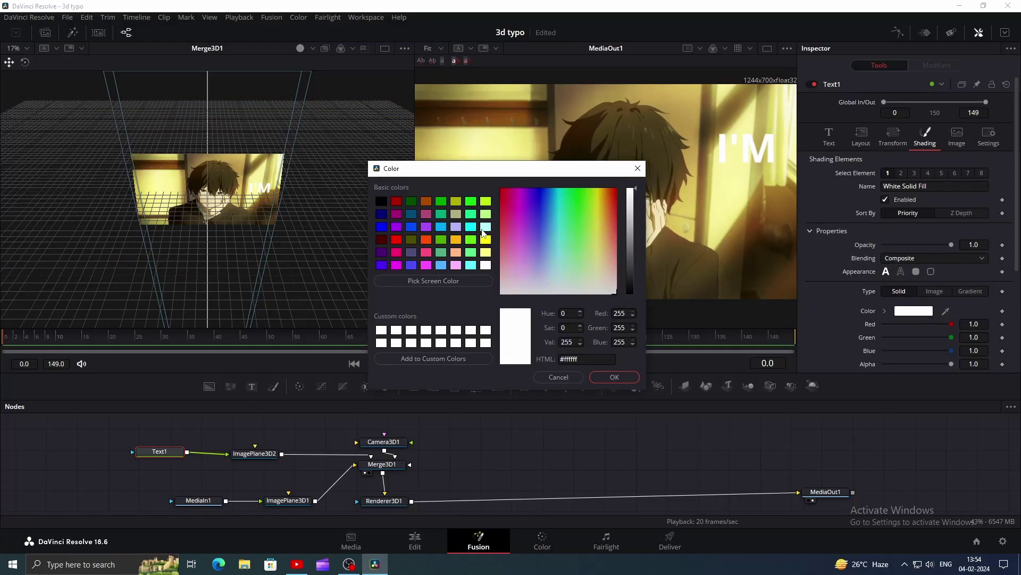
click(485, 228)
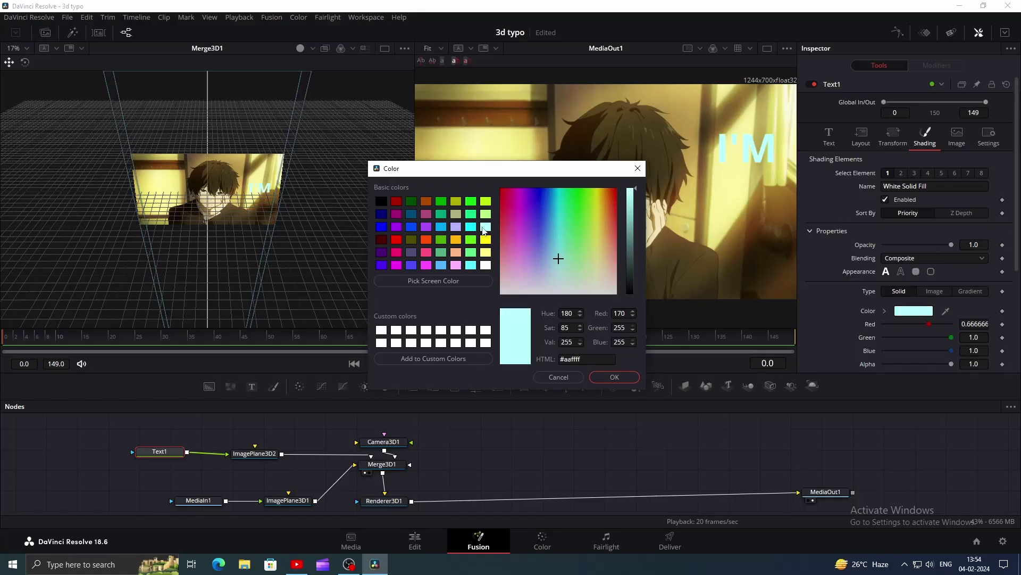
click(614, 377)
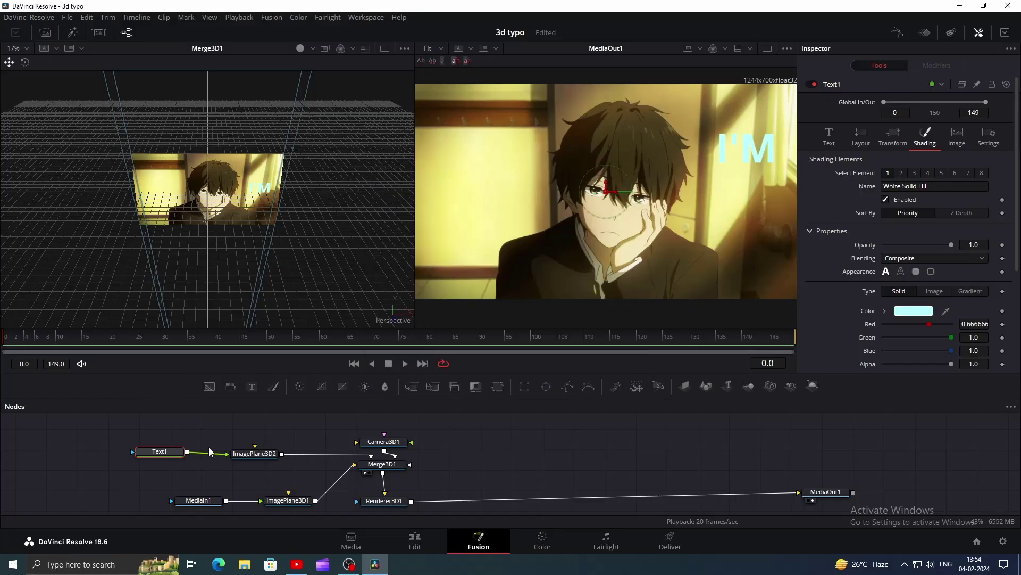
Duplicate the Text1 and ImagePlane3D2 pair and move the camera node aside.
drag(142, 435, 257, 465)
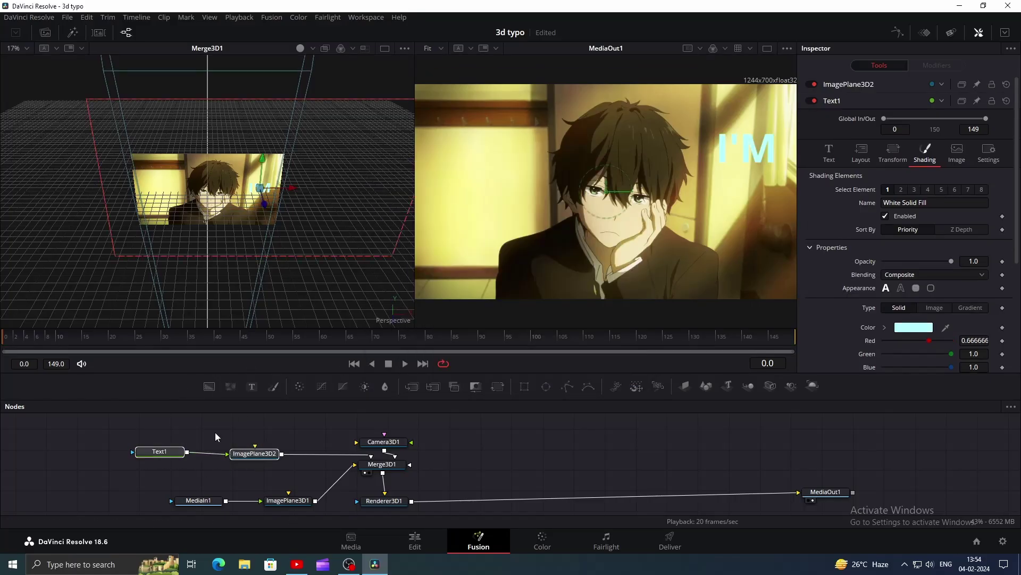
key(ctrl+c)
key(ctrl+v)
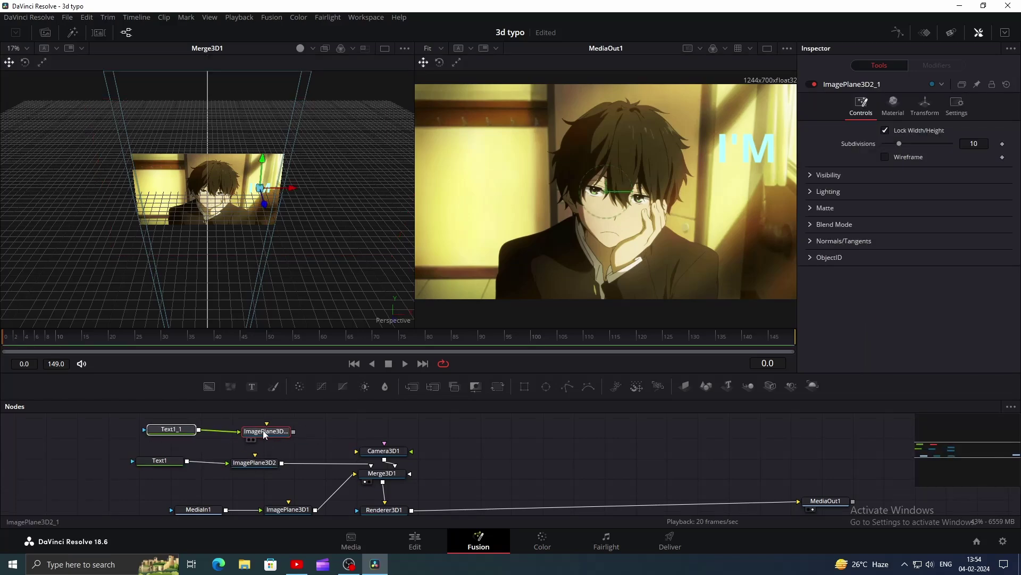
drag(379, 448, 487, 432)
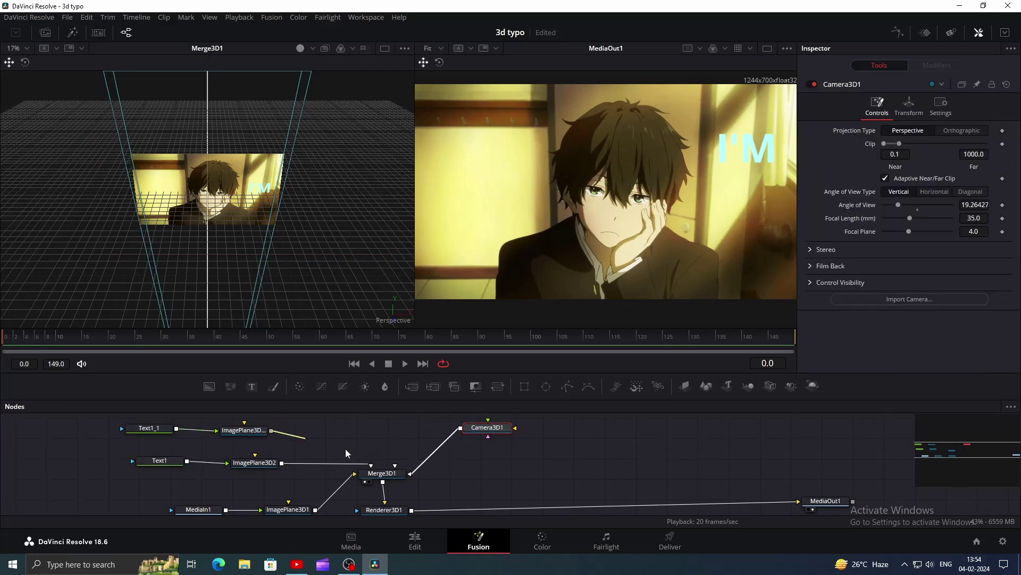
Connect the duplicate plane to Merge3D1 and change Text1_1's text to BORED.
drag(270, 430, 385, 475)
click(145, 429)
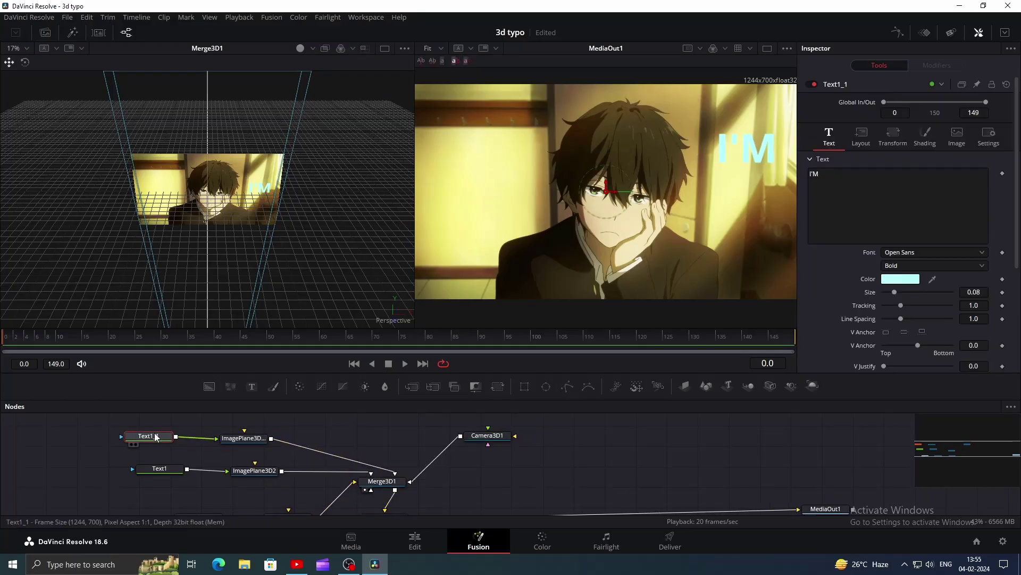
click(864, 171)
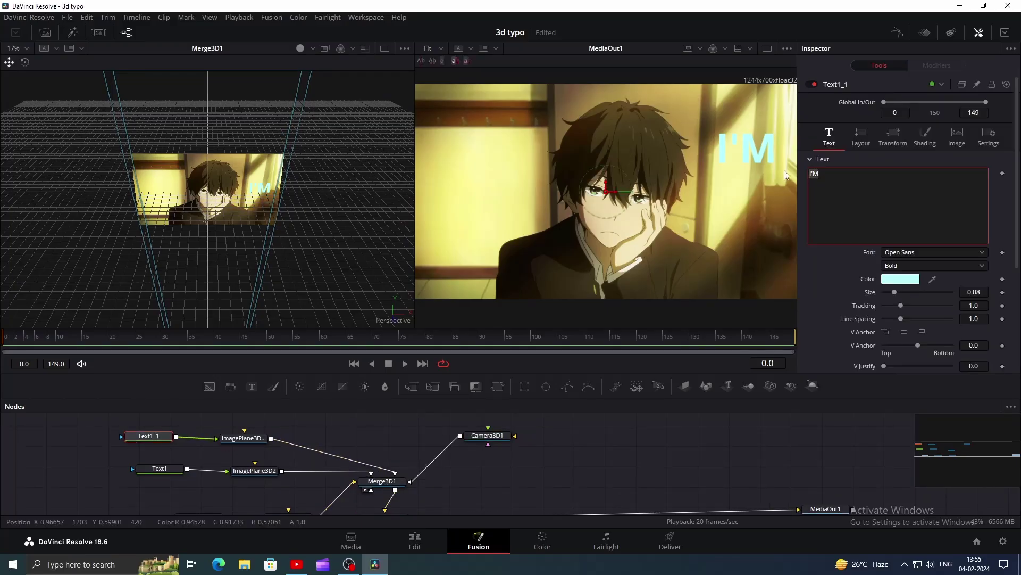
text(BORED)
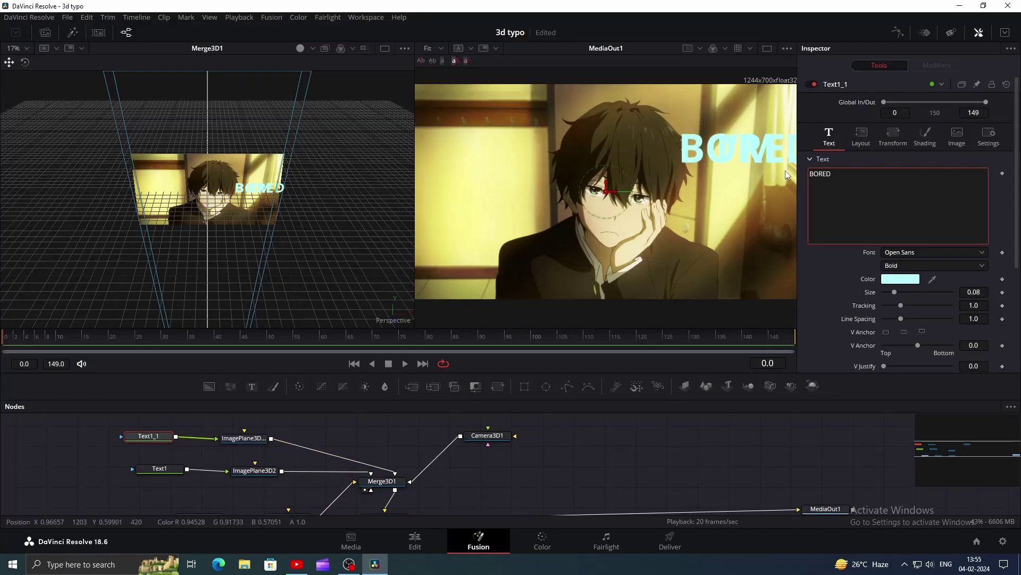
Place ImagePlane3D2_1 at X -1.176, Y 0.309, Z about 1.68, scale 9.15.
click(243, 438)
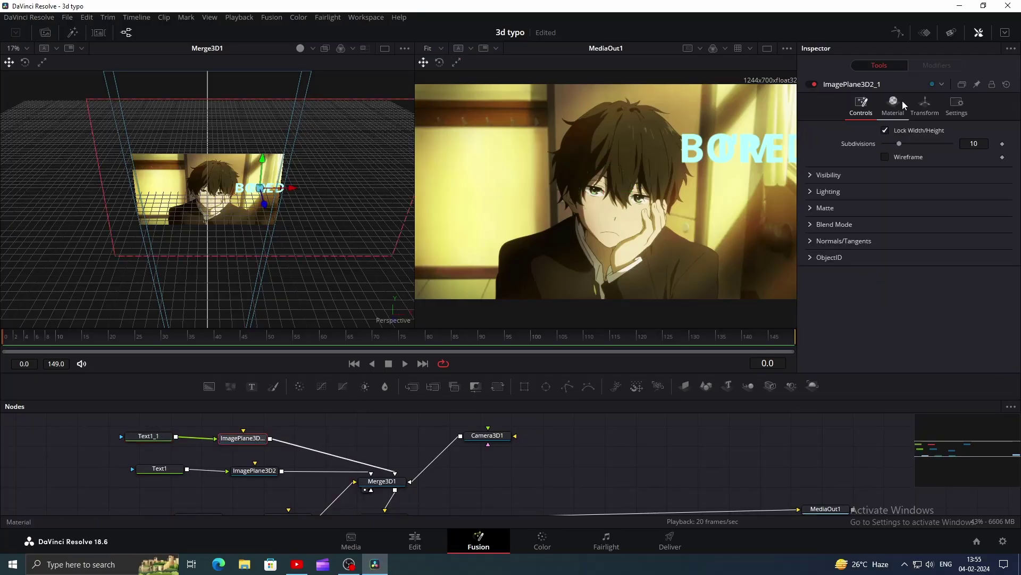
click(923, 106)
drag(923, 142, 867, 144)
mouse_move(925, 170)
mouse_down()
mouse_move(904, 143)
mouse_move(916, 161)
mouse_move(928, 144)
mouse_move(929, 156)
mouse_up()
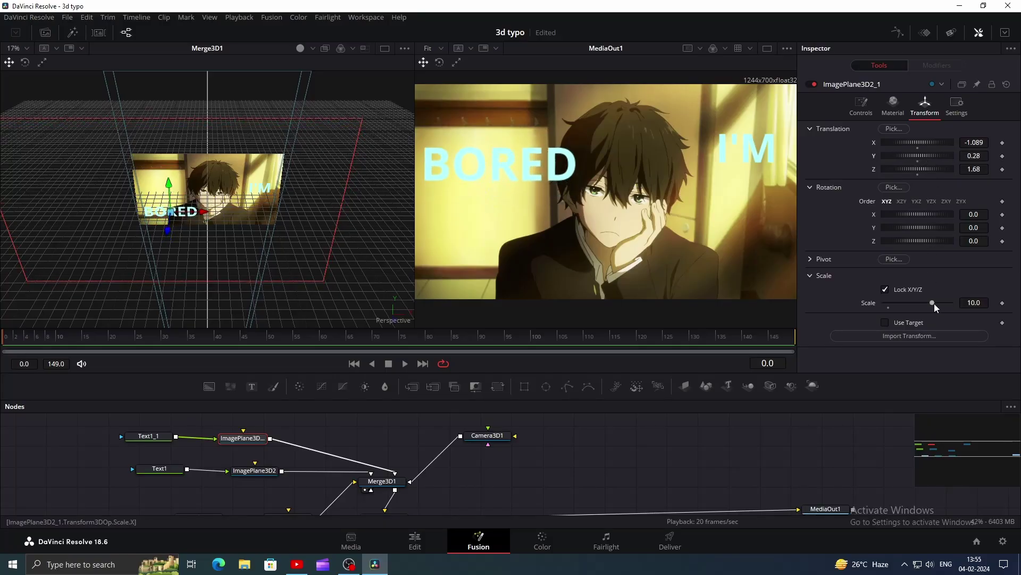
drag(934, 303, 931, 300)
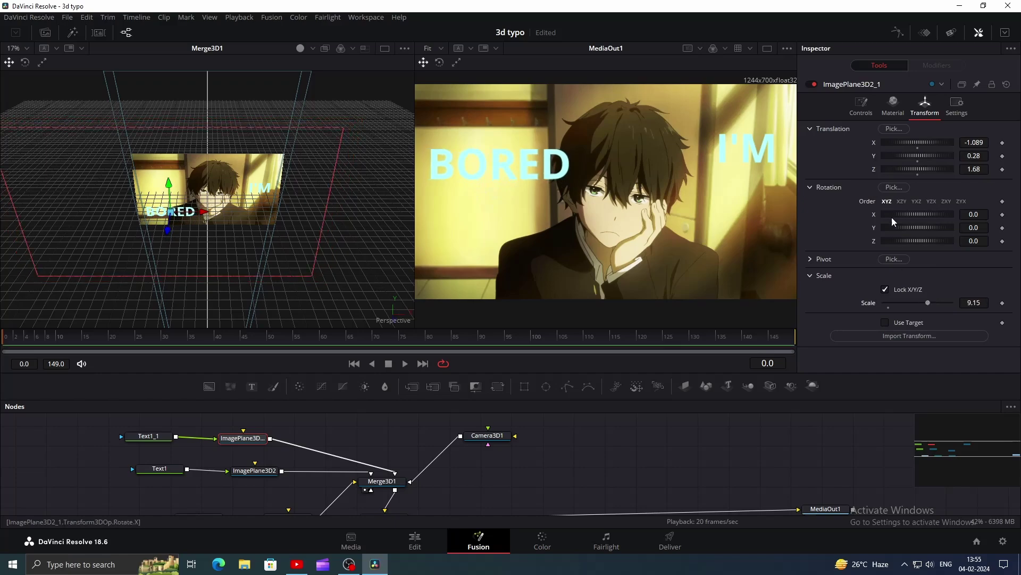
drag(930, 158, 937, 145)
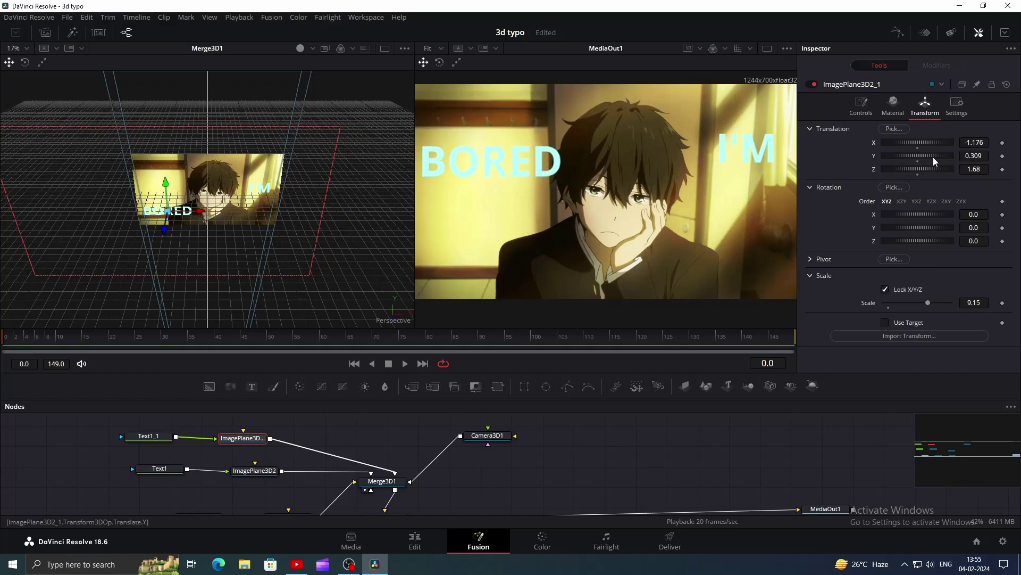
Paste a third text-and-image-plane pair for the word NOW.
key(ctrl+v)
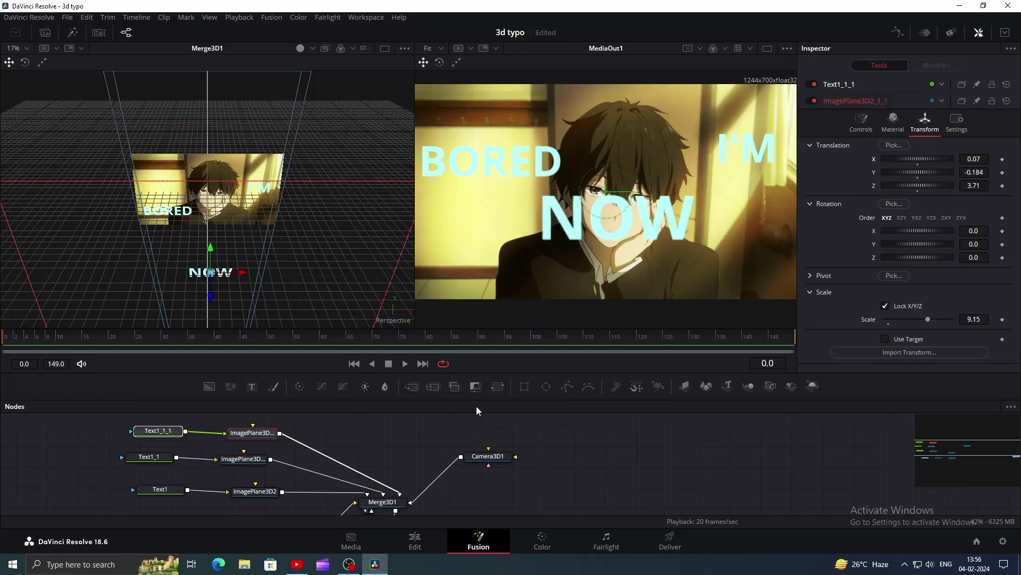
mouse_move(113, 426)
mouse_down()
mouse_move(153, 503)
mouse_move(99, 488)
mouse_up()
drag(591, 476, 535, 451)
Keyframe Camera3D1's Translation X, Y, Z and Rotation Z at frame 0.
drag(441, 440, 375, 435)
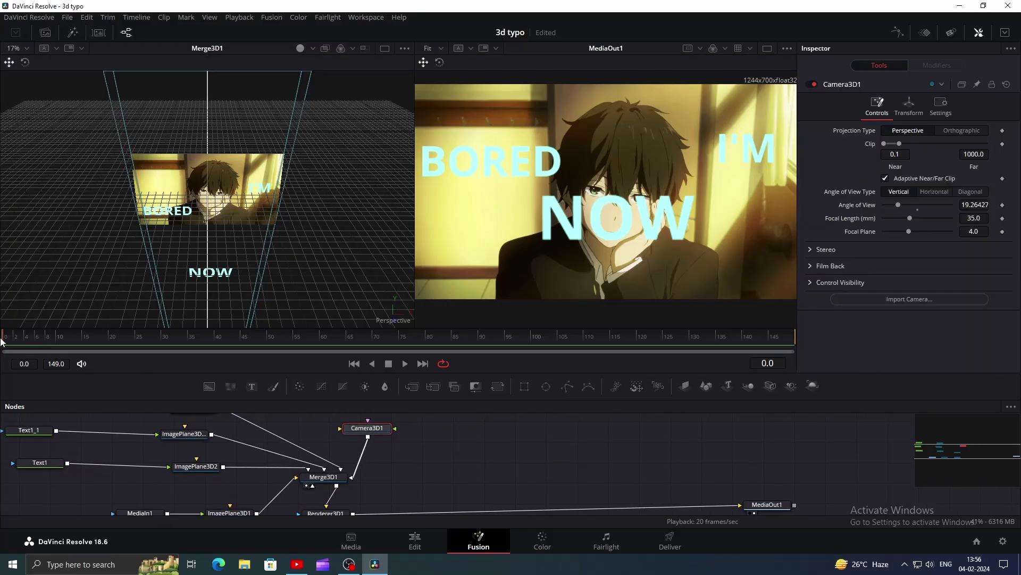
click(910, 107)
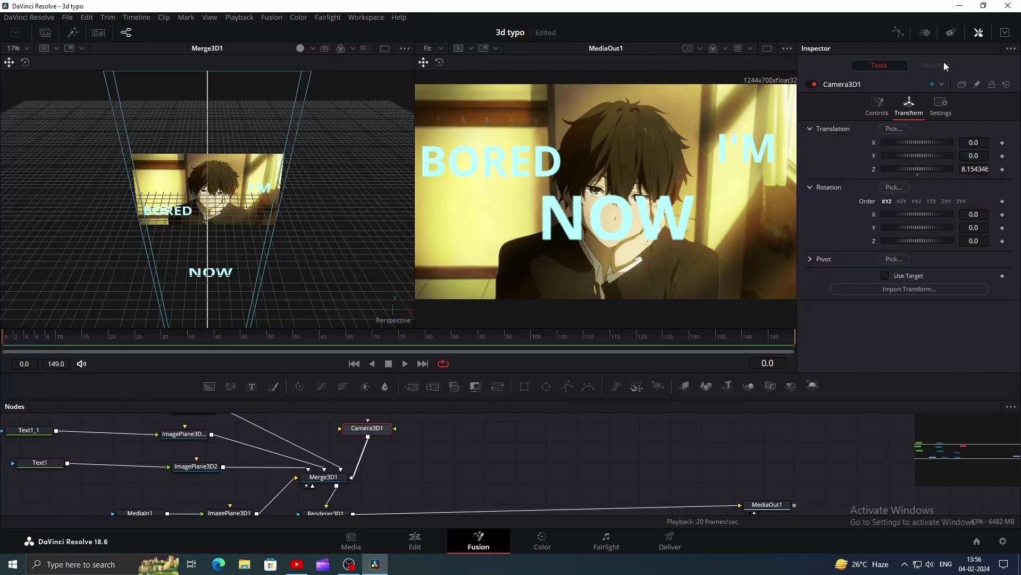
click(1002, 143)
click(1002, 156)
click(1002, 169)
click(1002, 241)
Reset Camera3D1's Translation X to 0, save the project, and push Z in to 2.21.
mouse_move(919, 142)
mouse_down()
mouse_move(926, 167)
mouse_move(899, 171)
mouse_move(925, 158)
mouse_up()
double_click(921, 142)
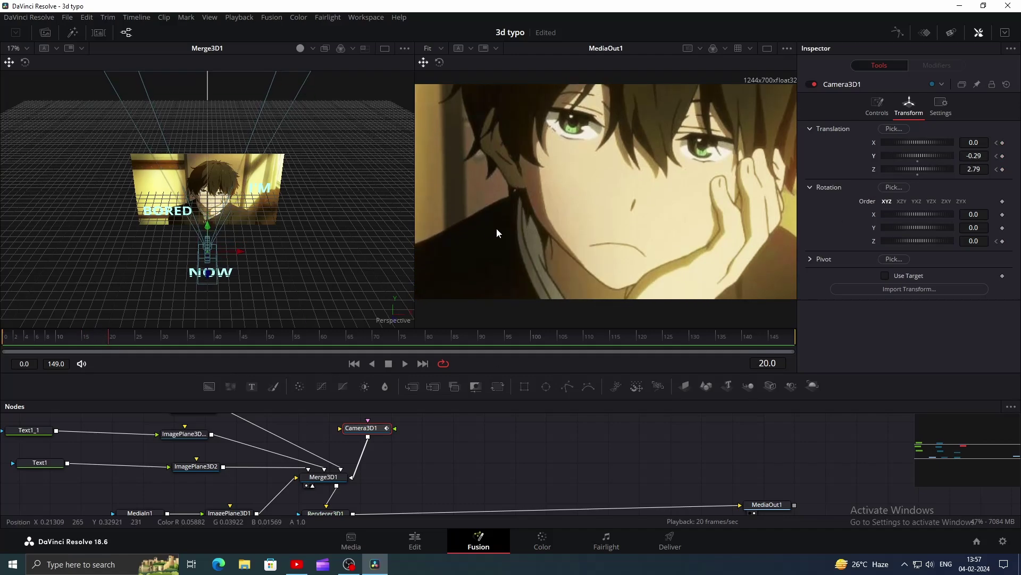
key(ctrl+s)
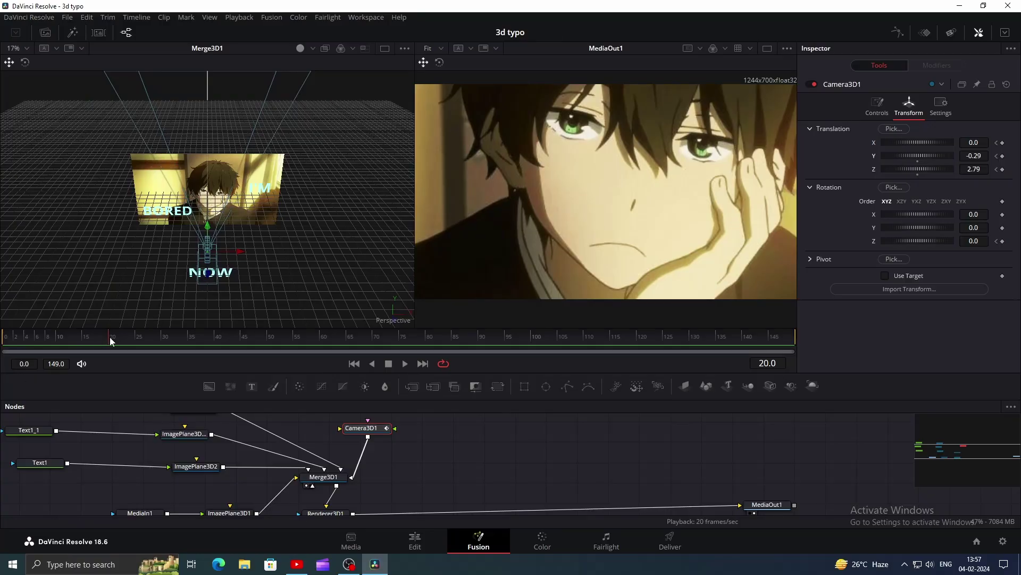
drag(930, 169, 927, 171)
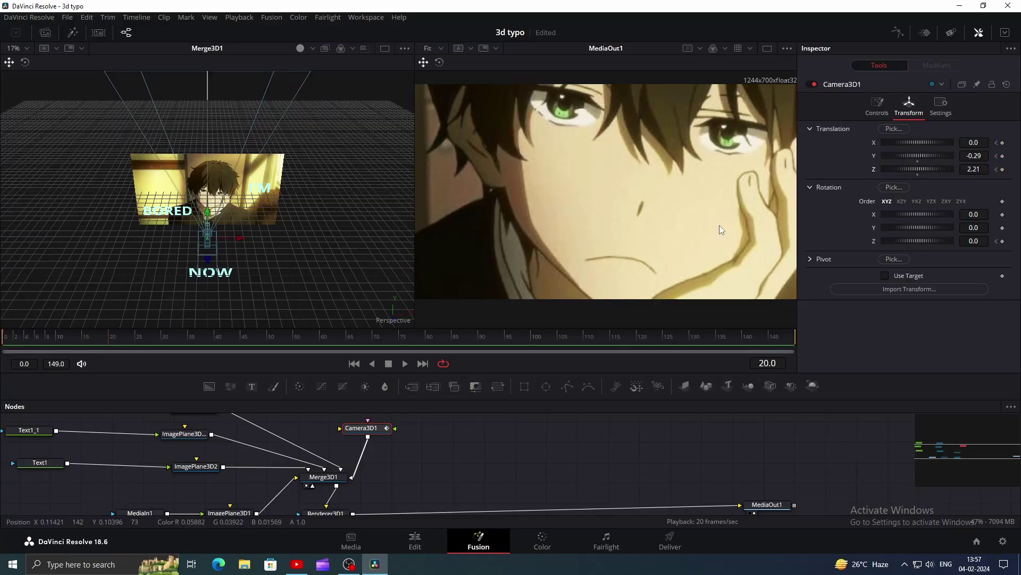
Keyframe the camera near frame 20 at X 1.478, Y 0.522, Z 3.08, Z rotation 5.2.
drag(896, 142, 958, 157)
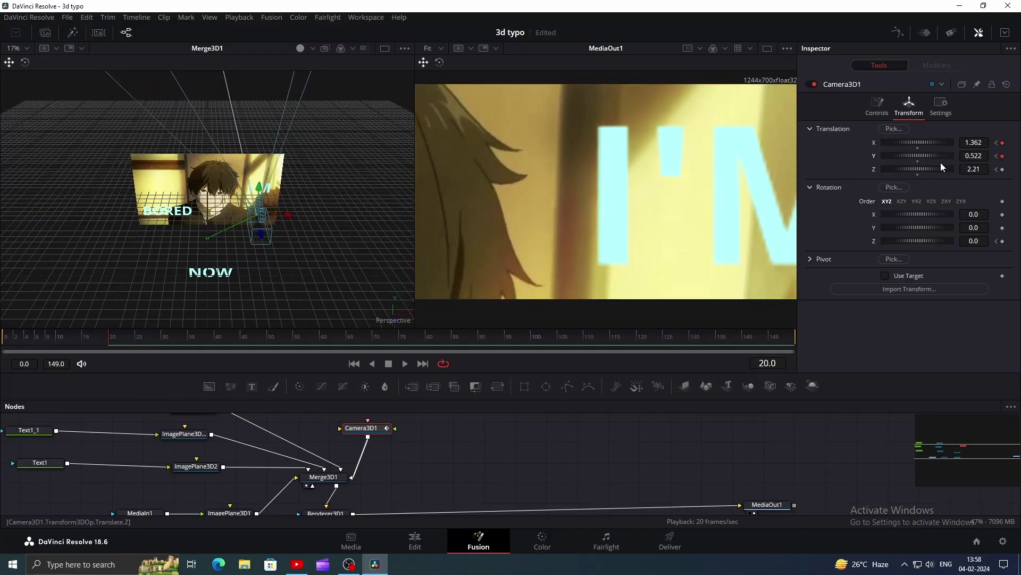
mouse_move(927, 142)
mouse_down()
mouse_move(943, 142)
mouse_move(935, 169)
mouse_move(920, 142)
mouse_up()
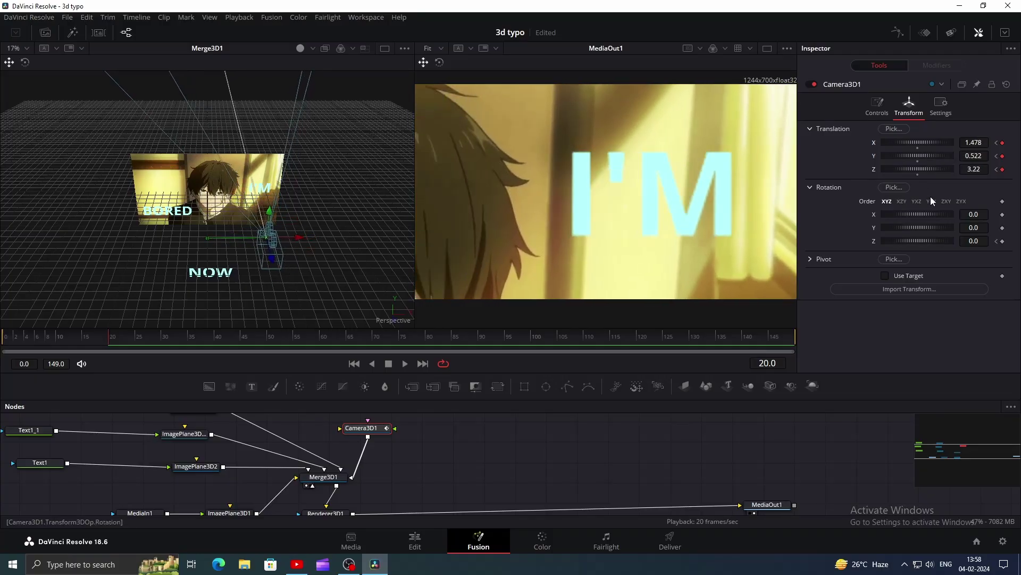
drag(917, 240, 919, 235)
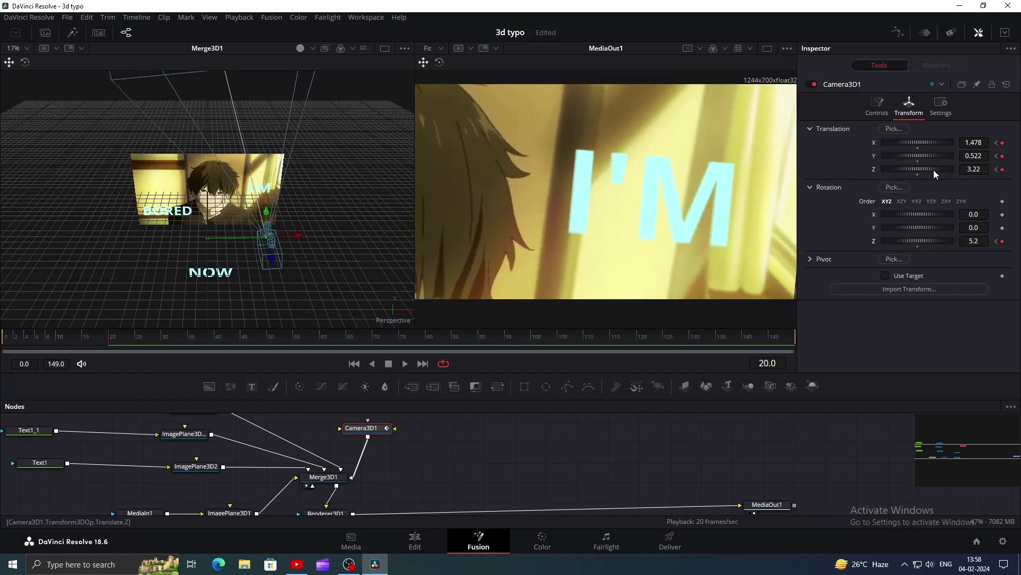
drag(933, 171, 927, 171)
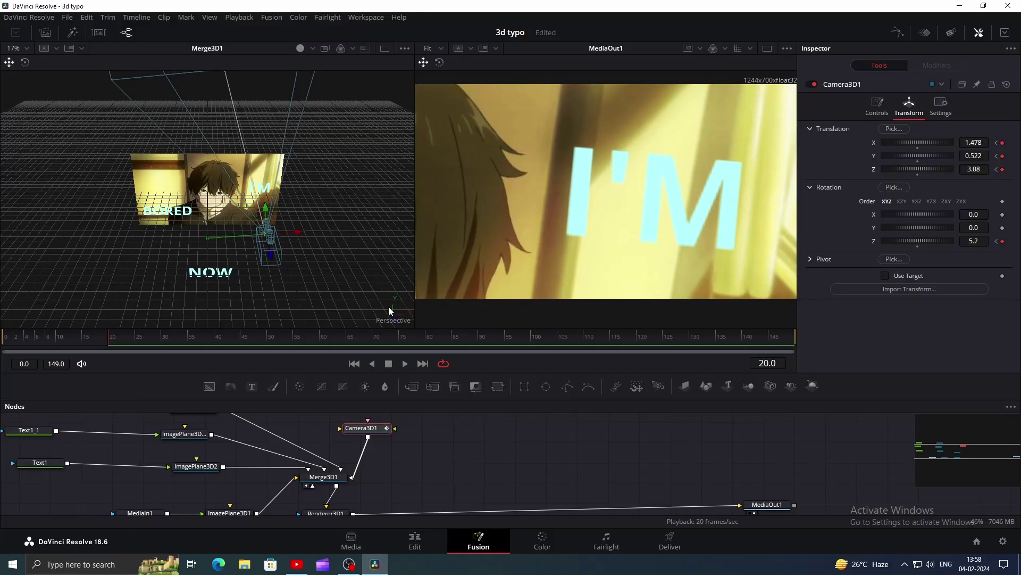
drag(110, 346, 135, 343)
Set keyframes on Camera3D1's Translation X, Y, Z and Rotation Z.
click(1003, 143)
click(1003, 156)
click(1002, 169)
click(1003, 241)
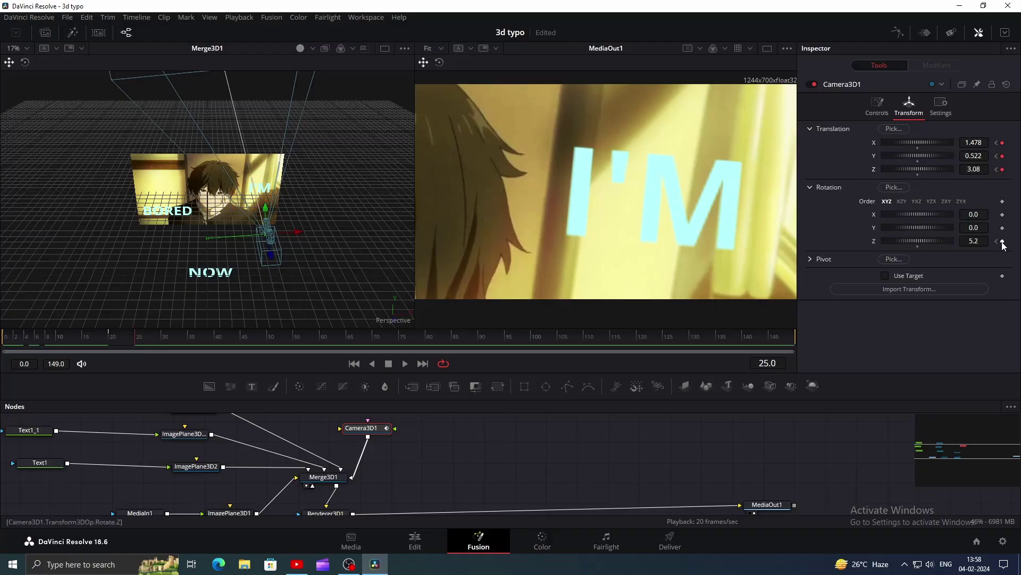
At frame 35, move the camera to X -1.073 and Z 4.52 to frame BORED.
click(188, 340)
drag(937, 141, 908, 146)
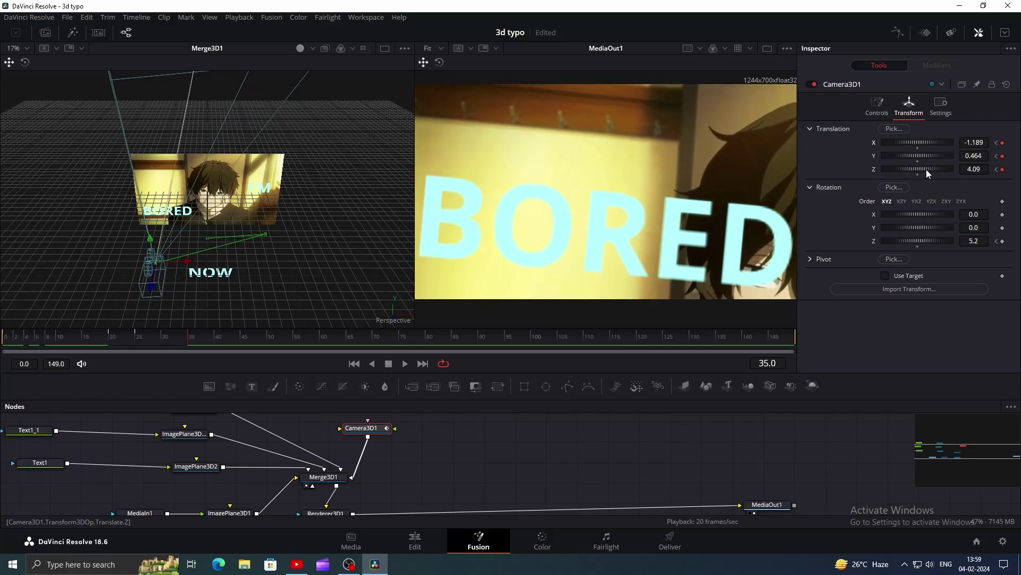
drag(927, 170, 927, 142)
Set ImagePlane3D1's Transform Scale to 6, then reduce it to 5.481.
scroll(142, 497, down, 3)
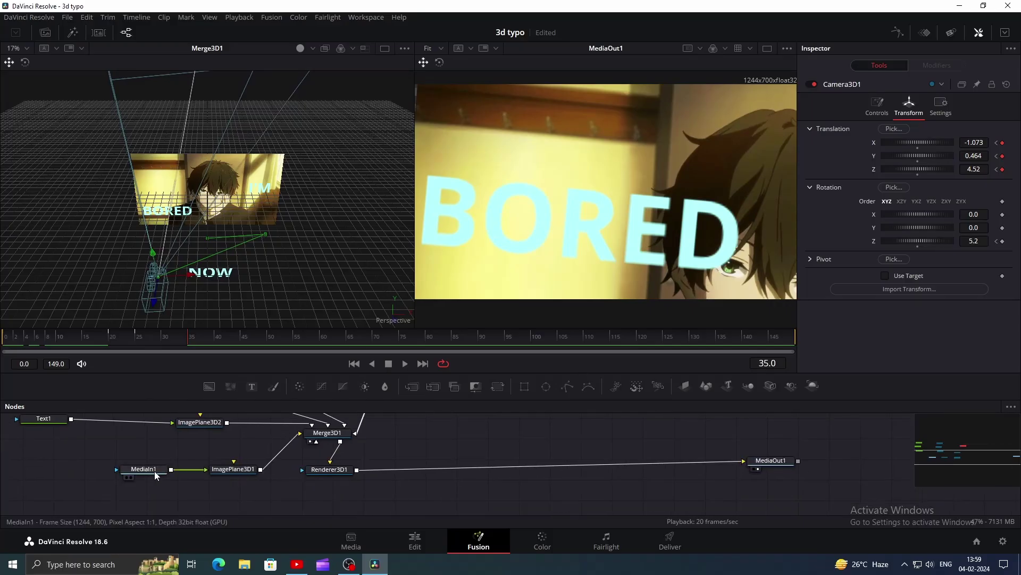
click(154, 471)
click(244, 471)
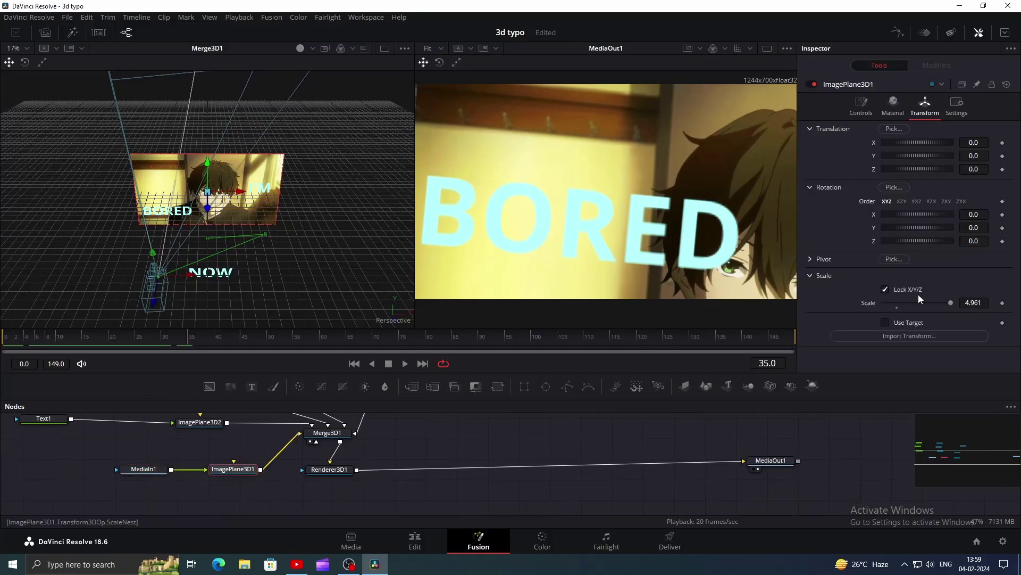
click(985, 306)
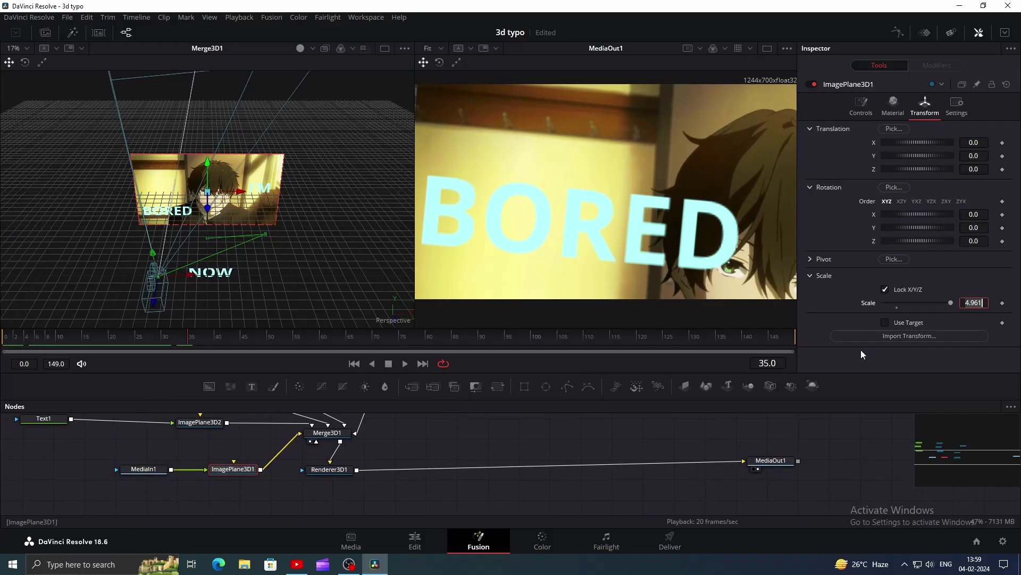
text(6)
key(Return)
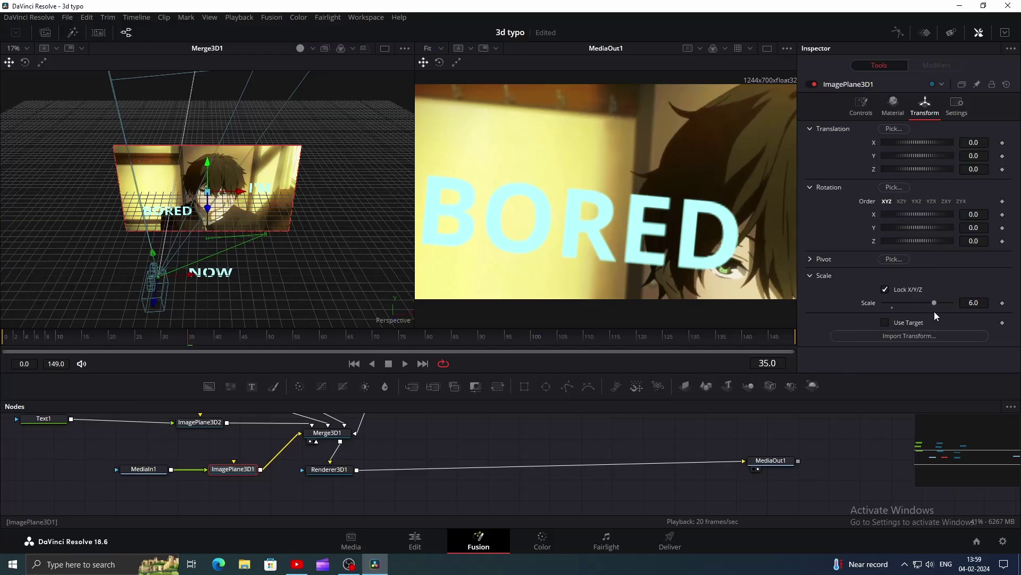
drag(934, 302, 931, 303)
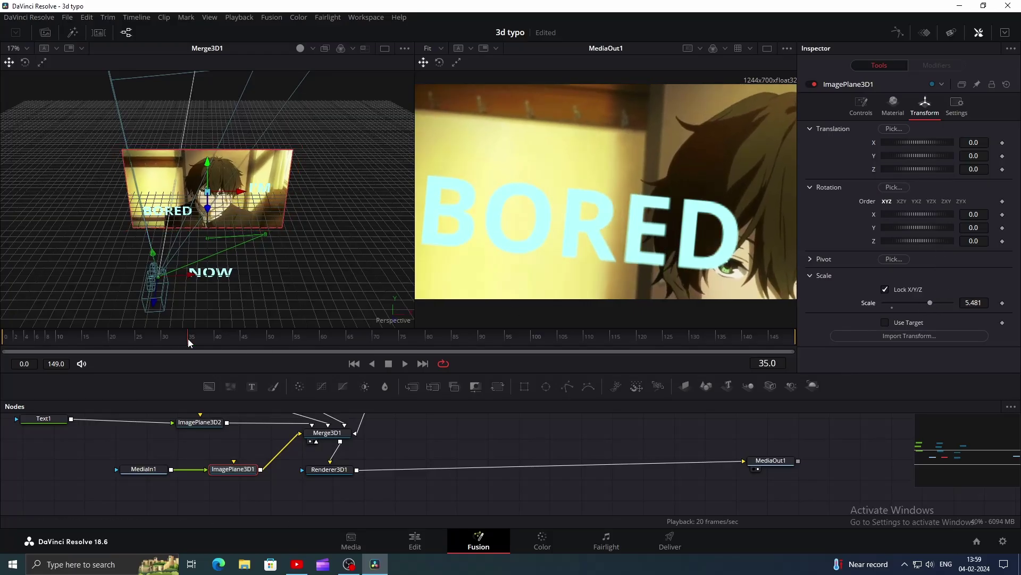
mouse_move(188, 342)
mouse_down()
mouse_move(80, 340)
mouse_move(135, 336)
mouse_move(179, 352)
mouse_up()
scroll(412, 430, up, 4)
At frame 35, set camera roll to -18.3 and Y to 0.174; end the render range at 59.
click(351, 456)
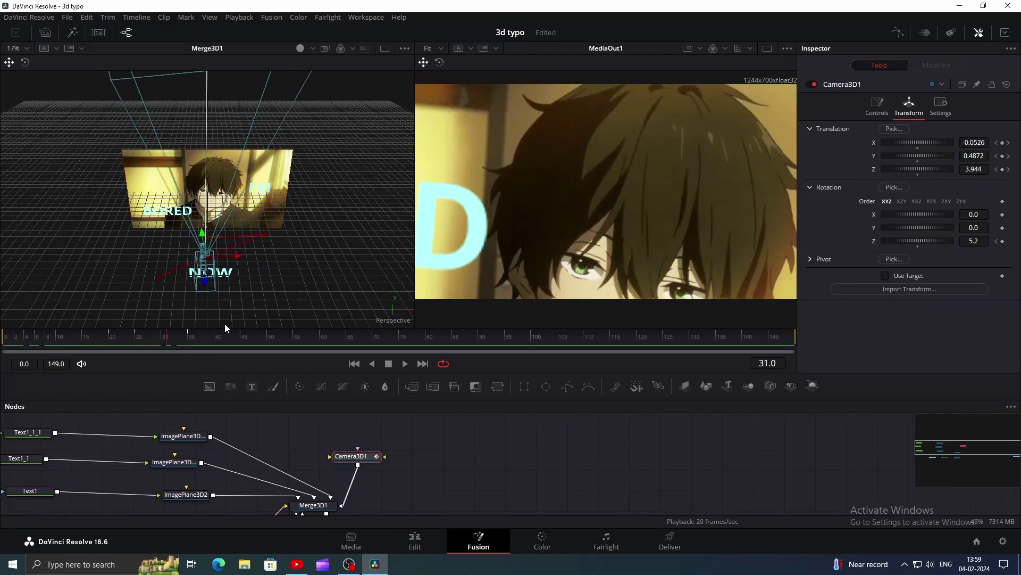
drag(168, 339, 190, 342)
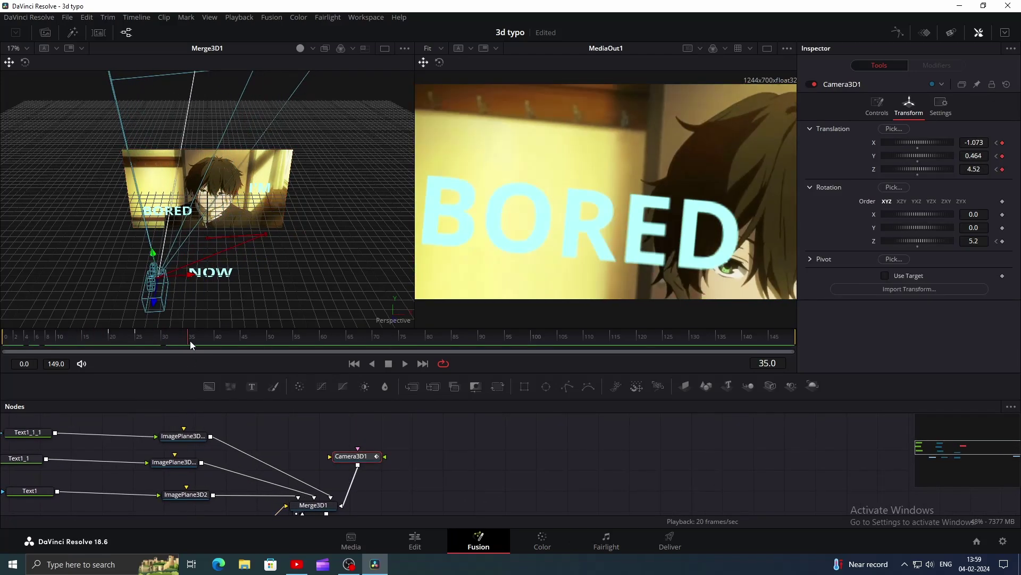
drag(922, 237, 918, 238)
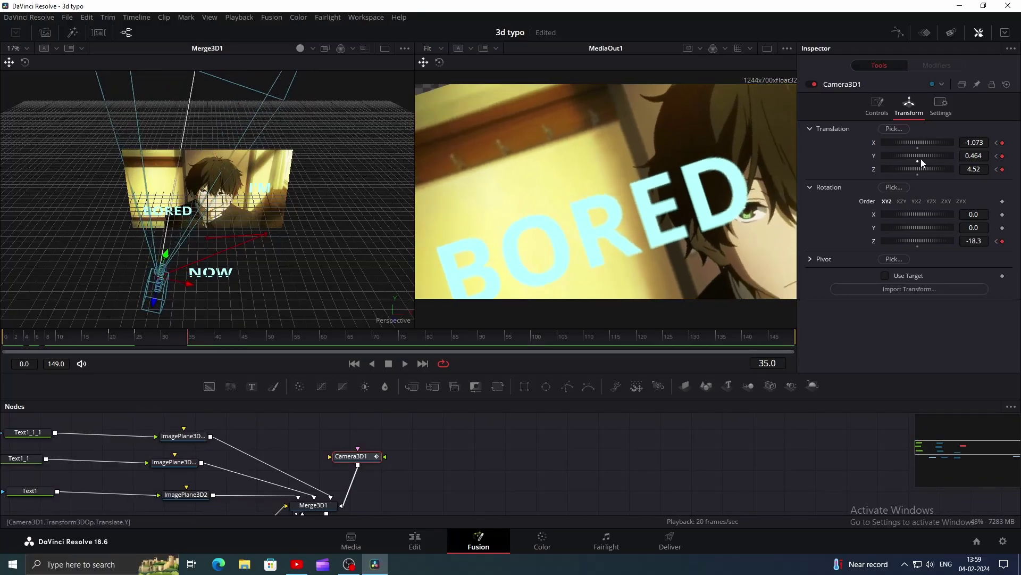
drag(922, 159, 916, 161)
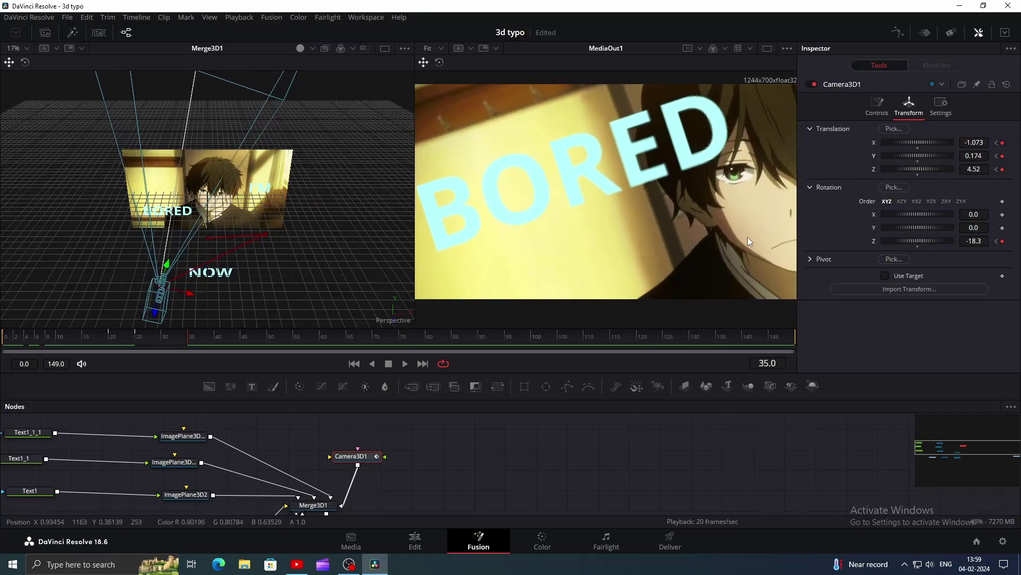
key(space)
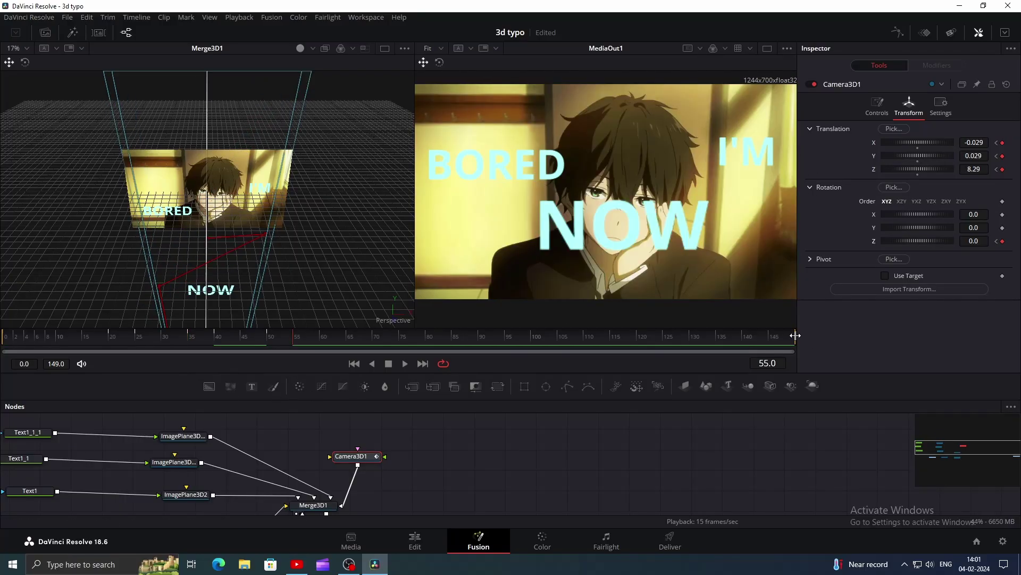
drag(796, 342, 334, 342)
Smooth Camera3D1's X, Y and Z Offset keyframes in the Spline editor and play back.
key(space)
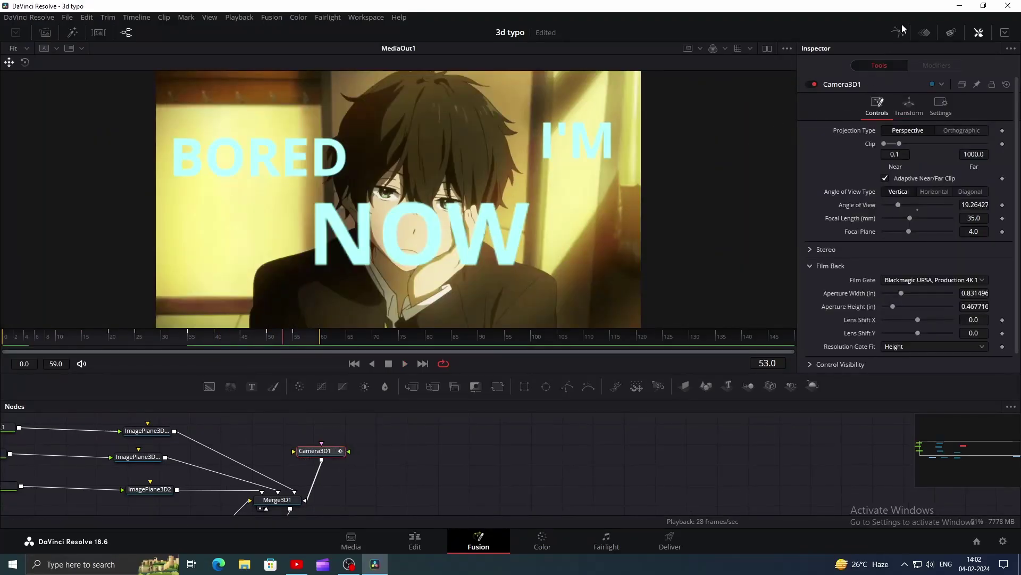
click(900, 33)
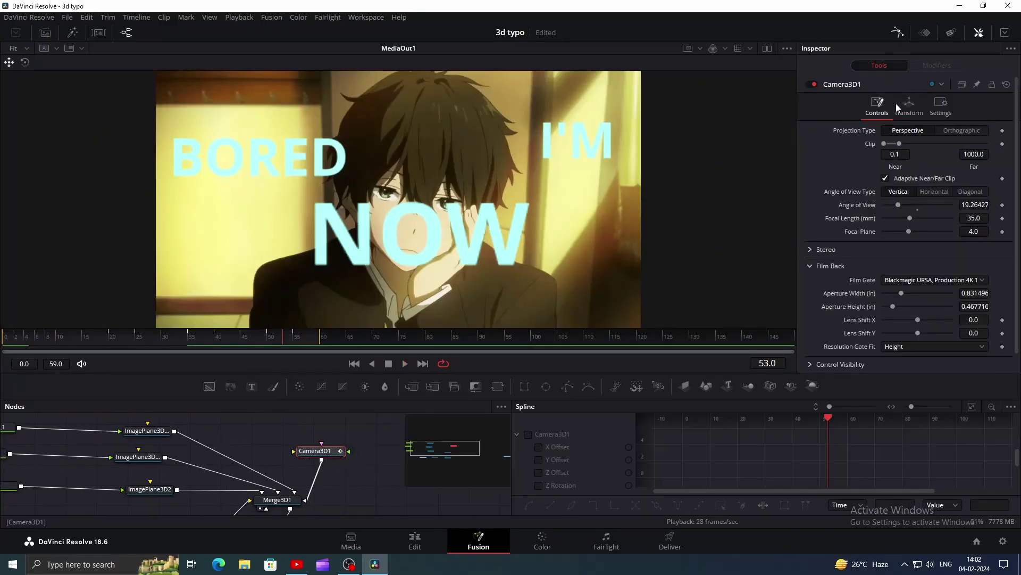
click(538, 448)
click(539, 460)
click(538, 473)
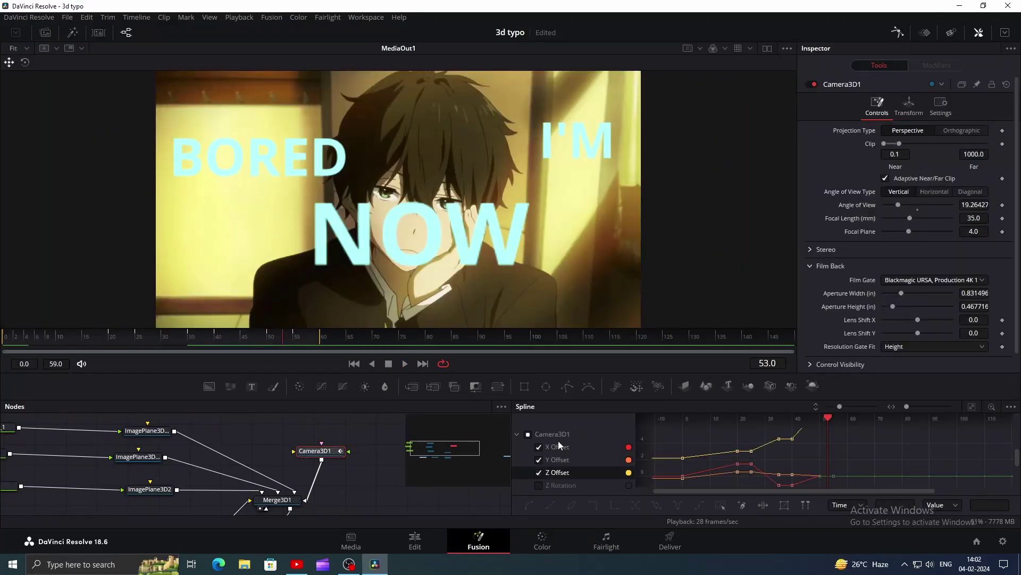
click(971, 407)
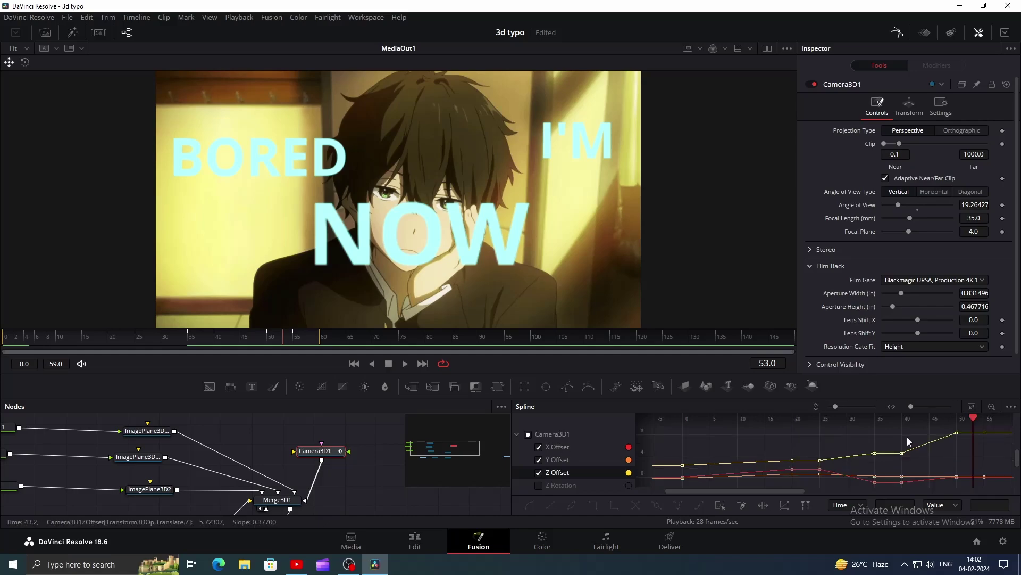
drag(669, 430, 982, 505)
key(shift+s)
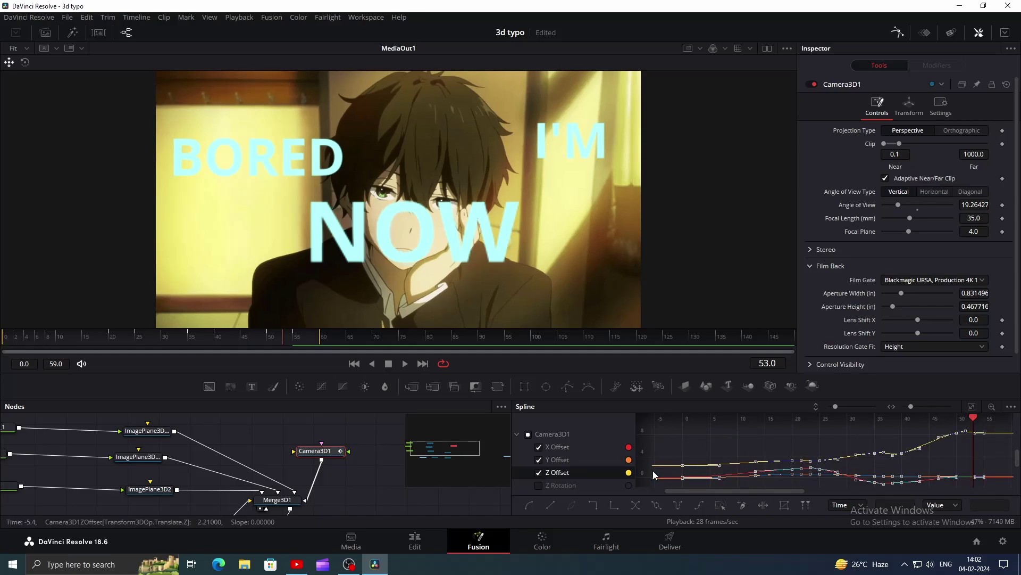
key(space)
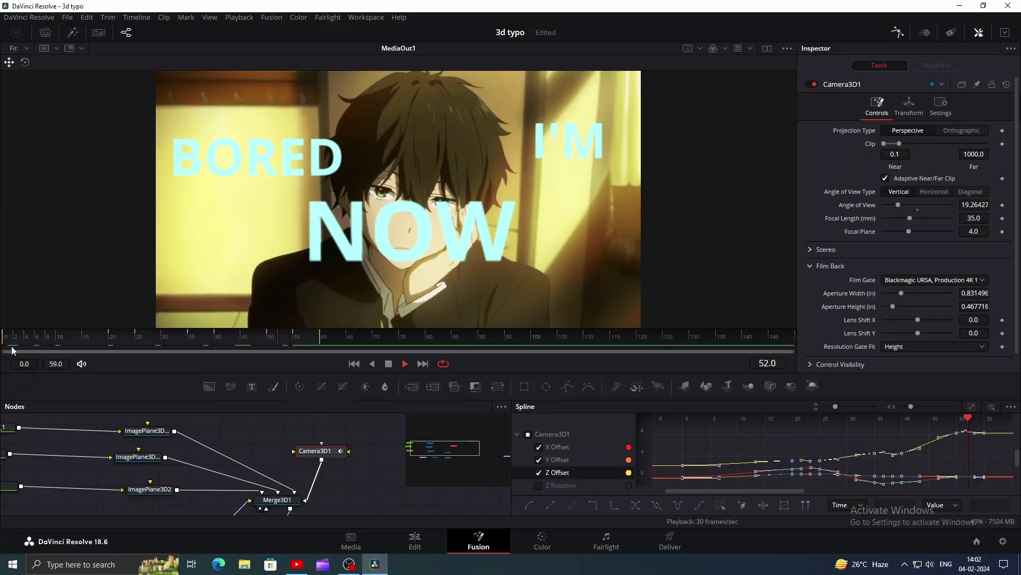
key(space)
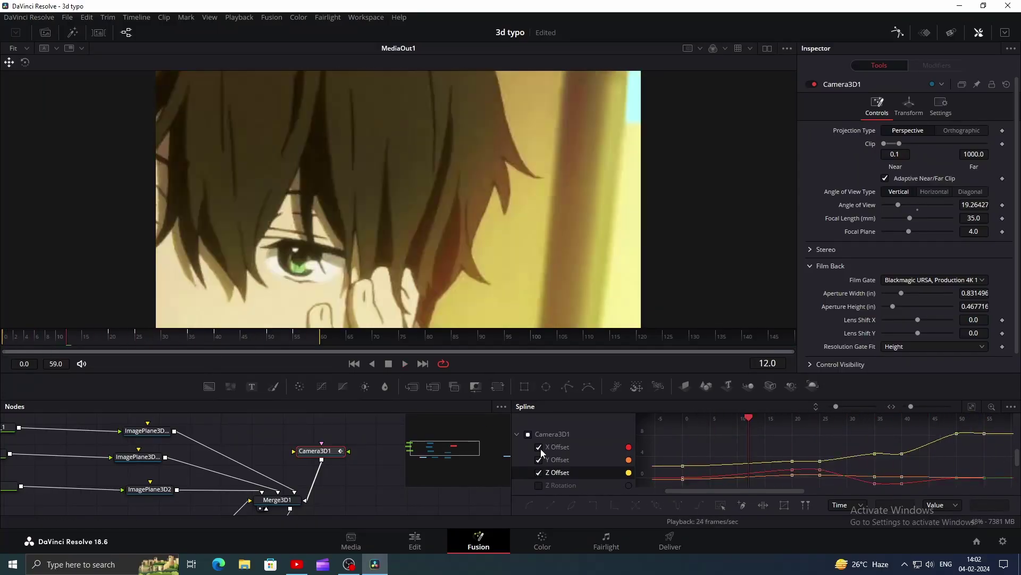
Smooth the Z Rotation keyframes as well and review the eased animation.
click(539, 473)
click(539, 485)
drag(685, 440, 1011, 468)
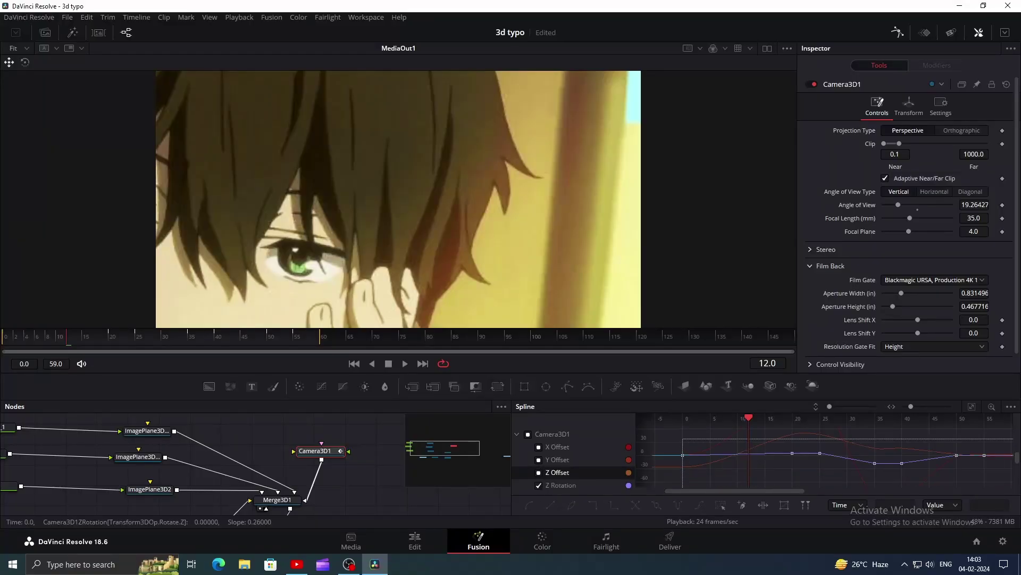
key(shift+s)
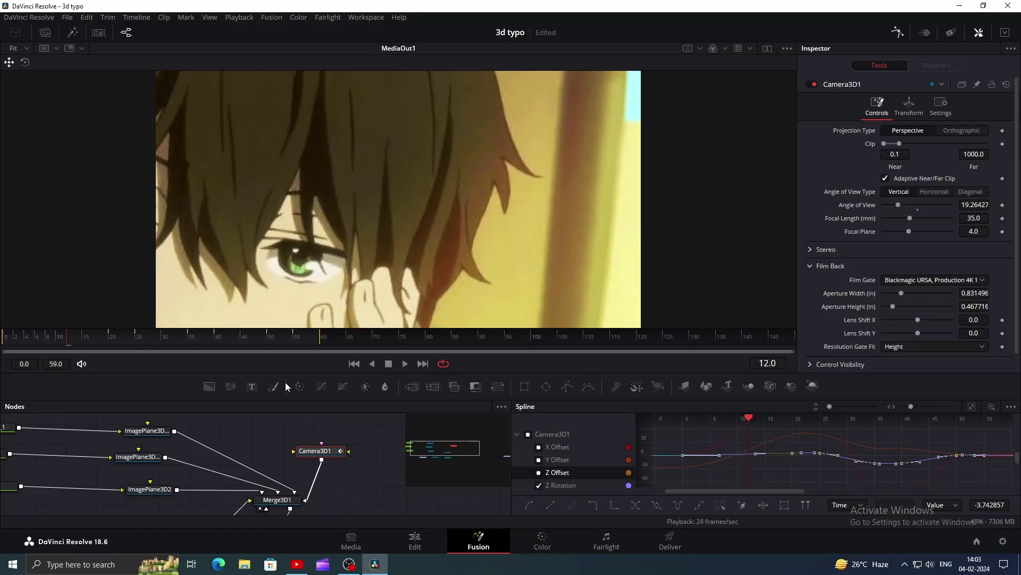
key(space)
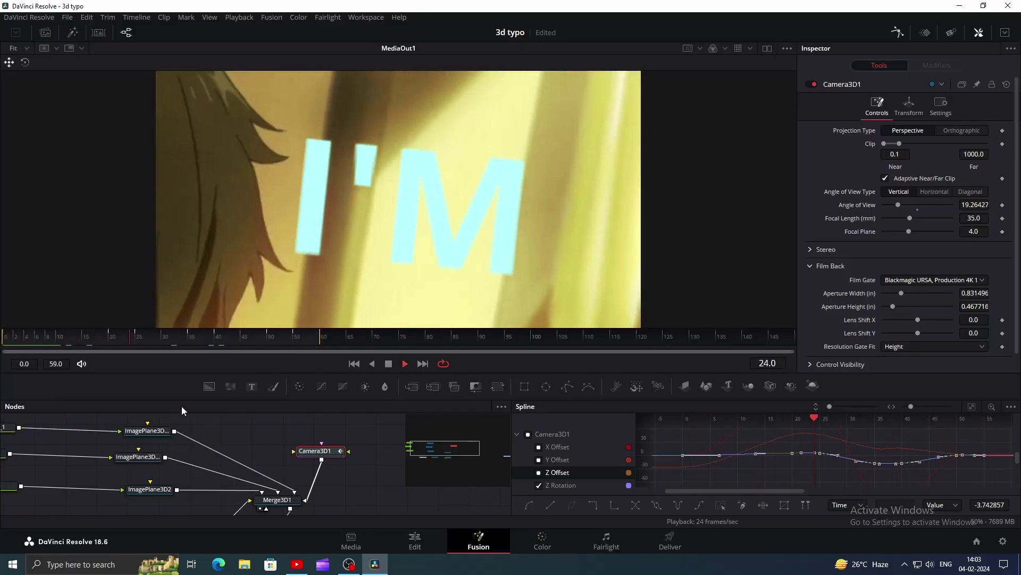
Enable Motion Blur on Renderer3D1 at quality 2, shutter angle 180, and play back.
key(space)
click(898, 33)
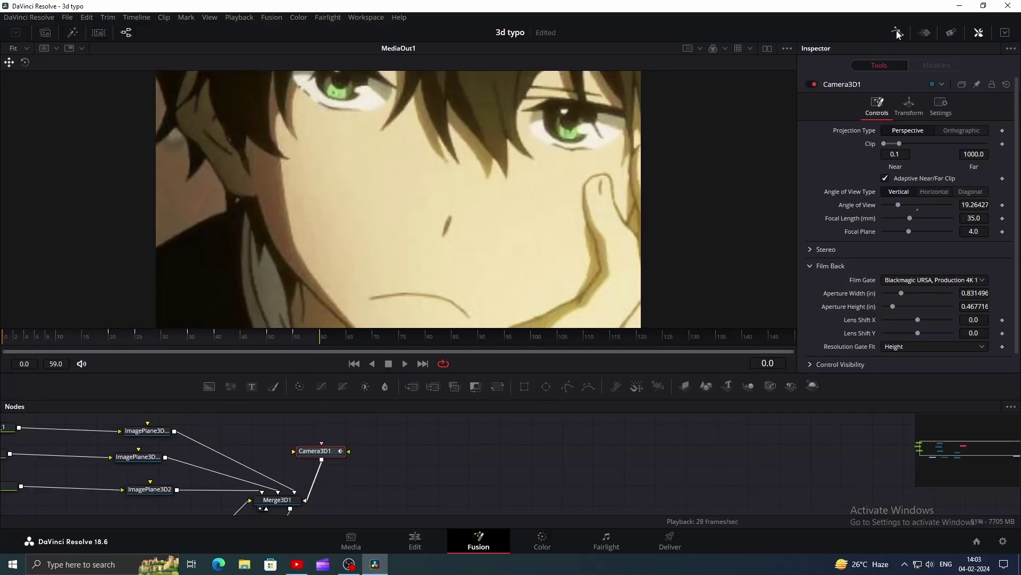
drag(388, 467, 366, 417)
click(265, 487)
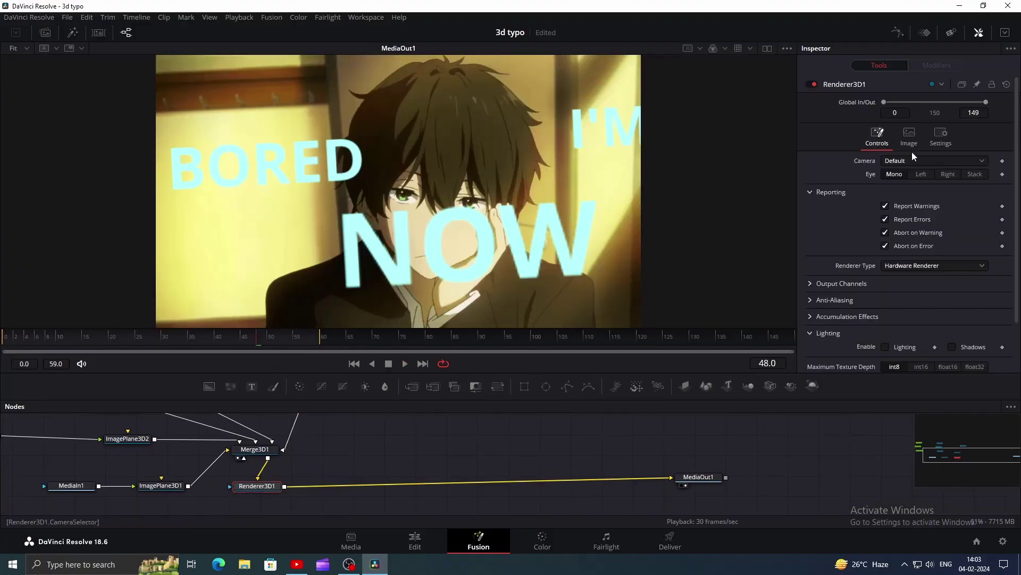
click(943, 142)
click(885, 206)
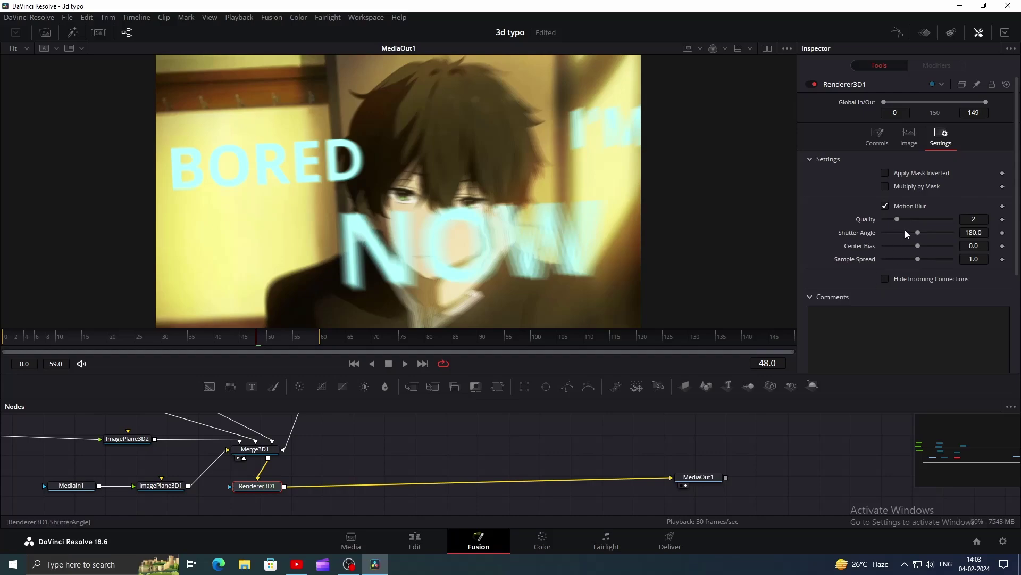
key(space)
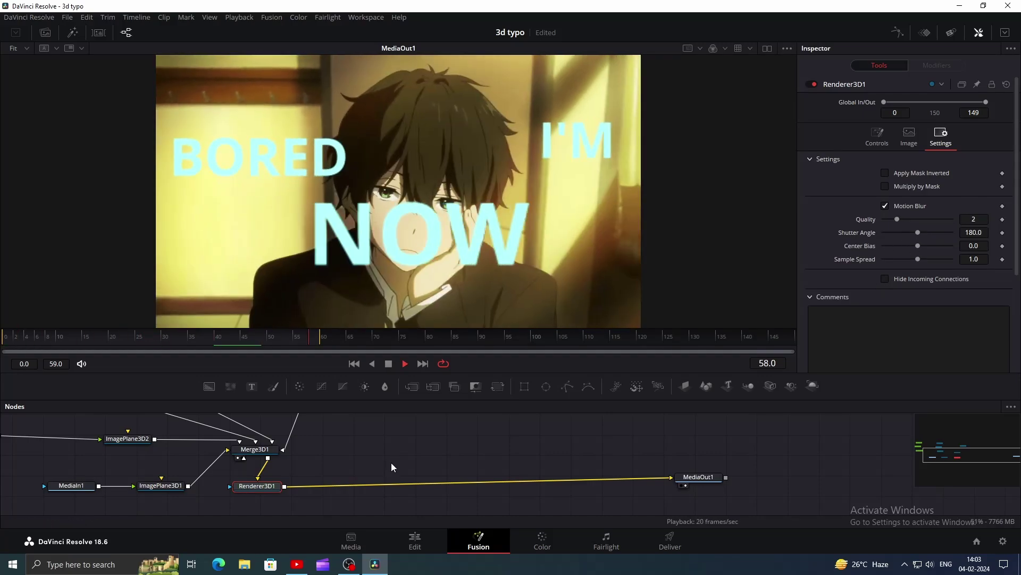
drag(340, 456, 577, 508)
click(191, 490)
Add a Drop Shadow after the I'M text with strength 0.866 and distance 0.0126.
key(shift+space)
text(DROP)
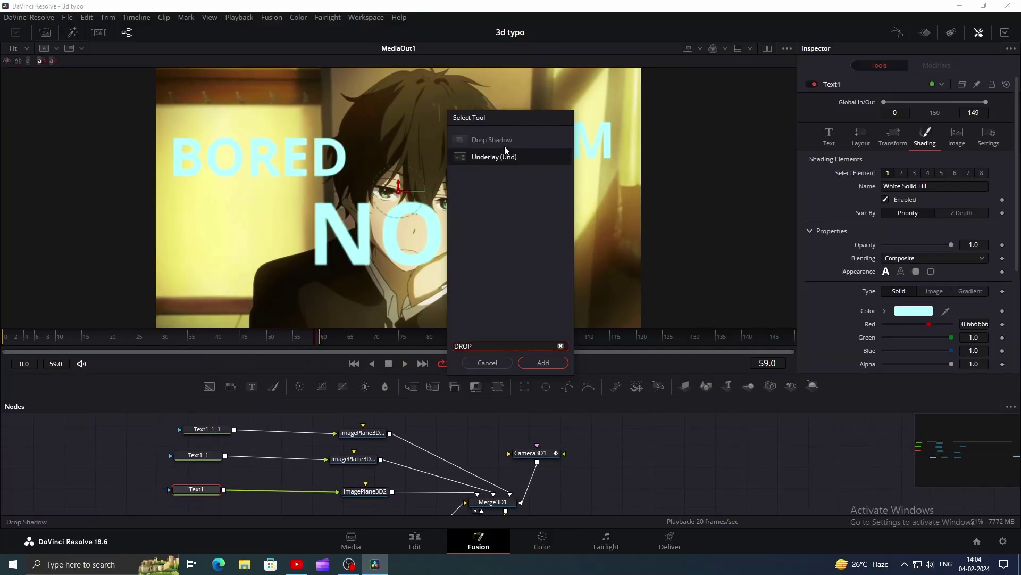
click(504, 145)
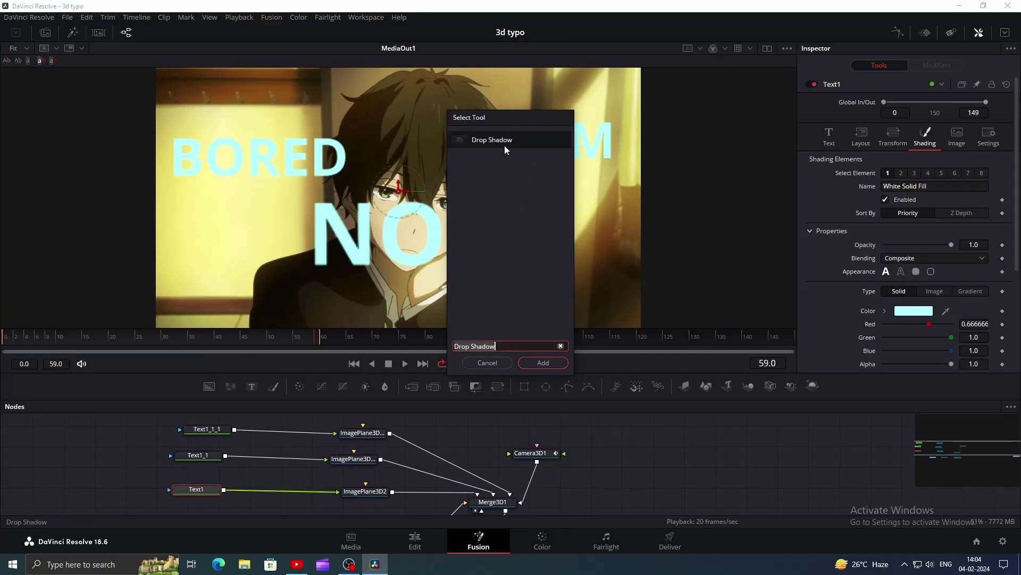
click(546, 362)
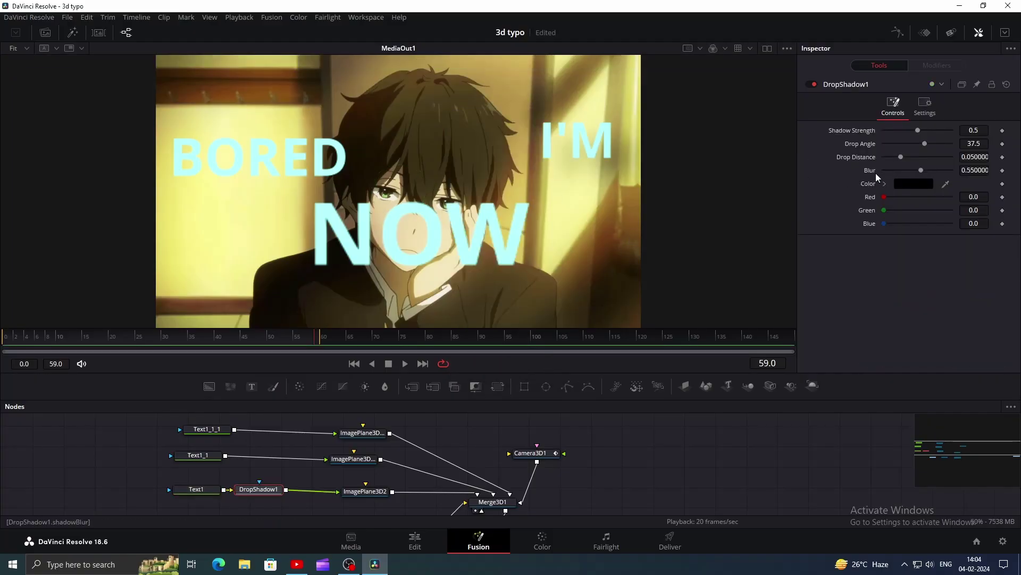
drag(921, 130, 946, 133)
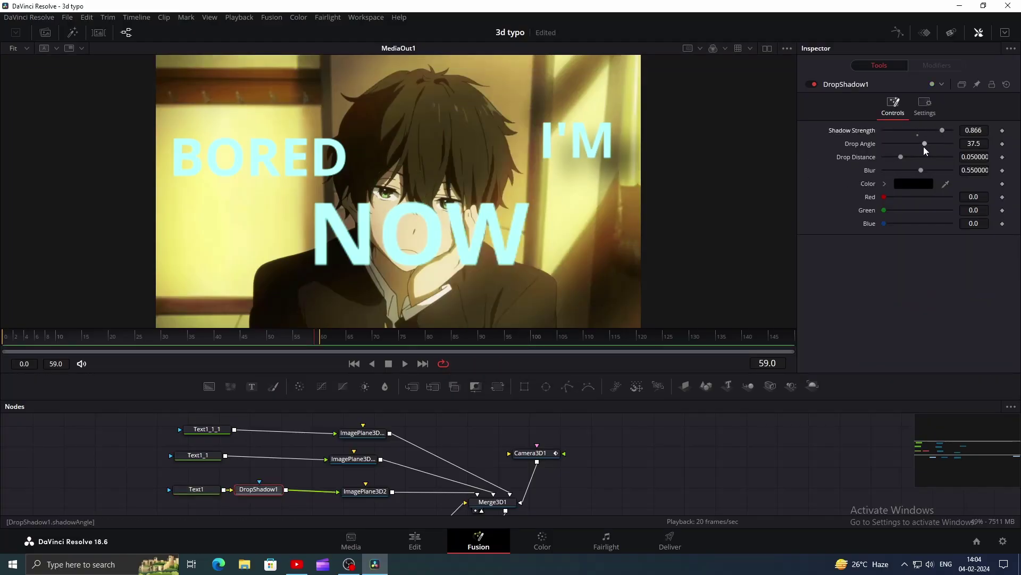
mouse_move(901, 157)
mouse_down()
mouse_move(885, 158)
mouse_move(921, 146)
mouse_move(912, 169)
mouse_up()
Paste the same drop shadow after the BORED text node.
click(210, 459)
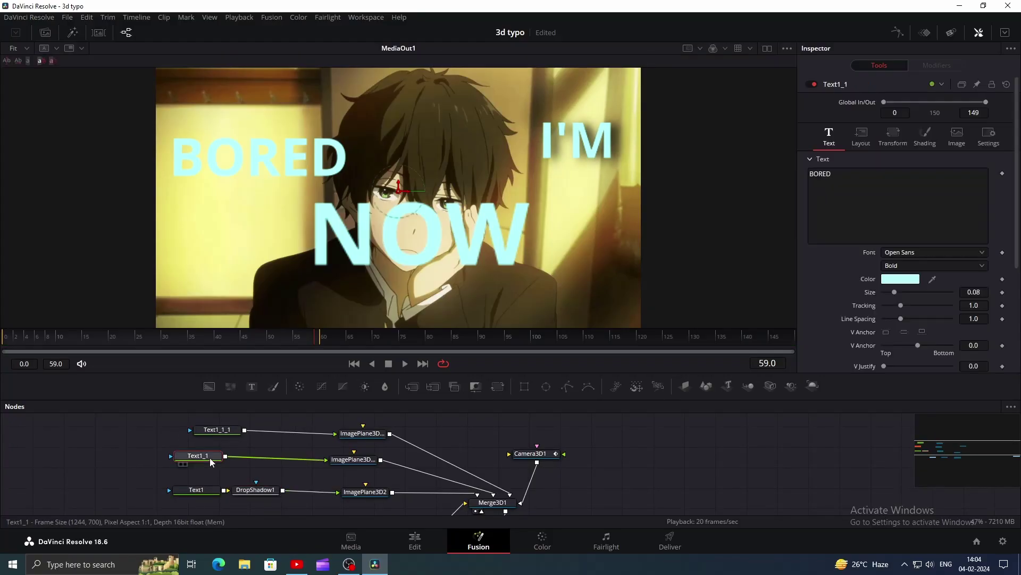
key(ctrl+v)
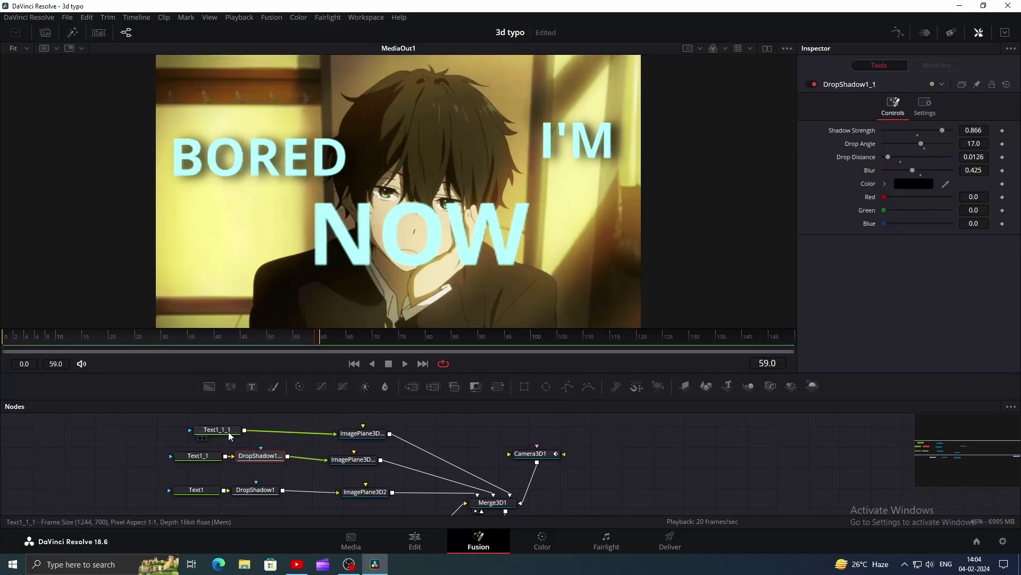
click(229, 436)
Paste the drop shadow after NOW and shift the three text nodes left.
key(ctrl+v)
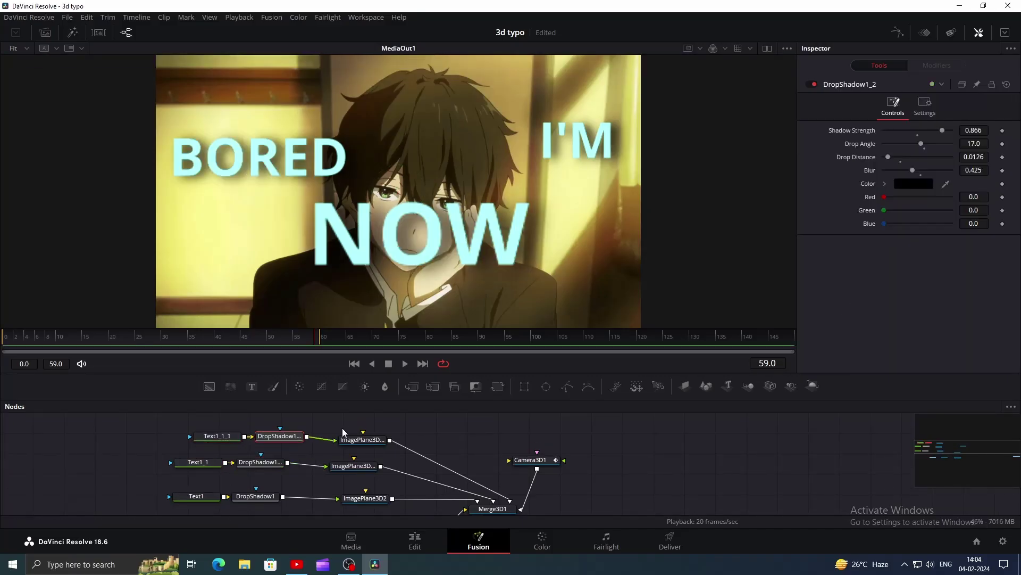
drag(175, 427, 128, 503)
click(129, 500)
Add a Soft Glow after the I'M text with gain 3.268 and glow size 30.7.
key(shift+space)
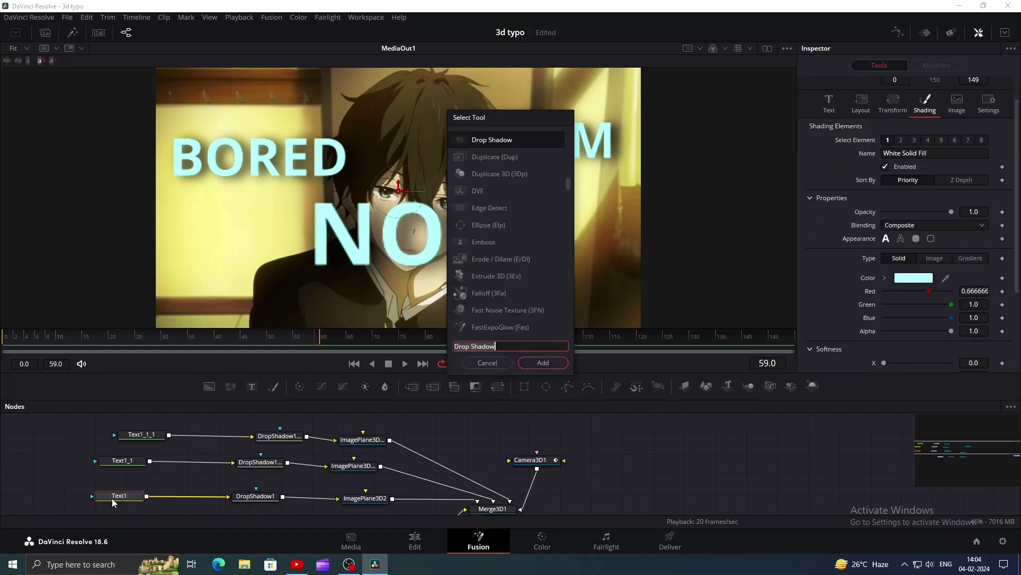
text(SOF)
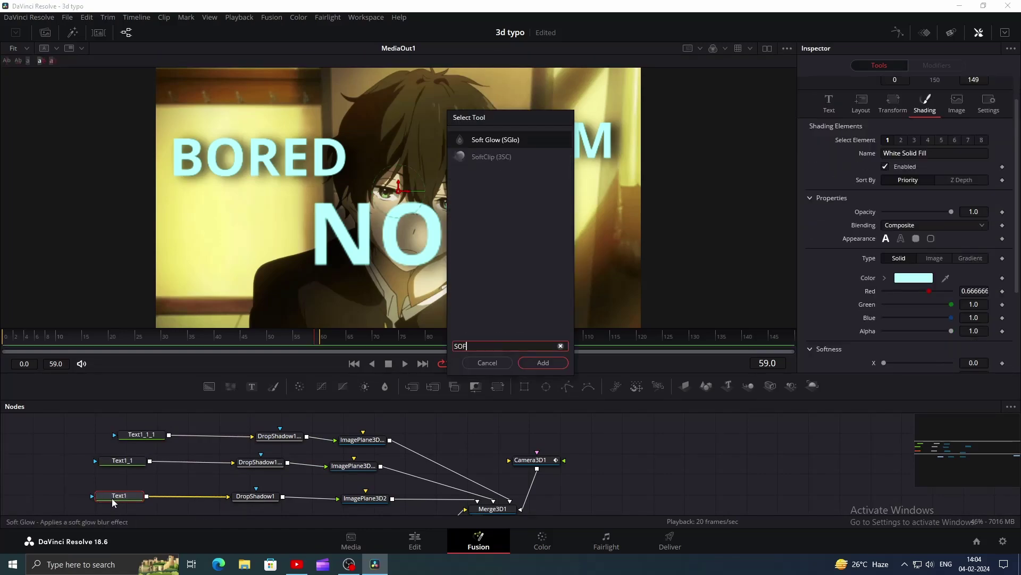
click(528, 362)
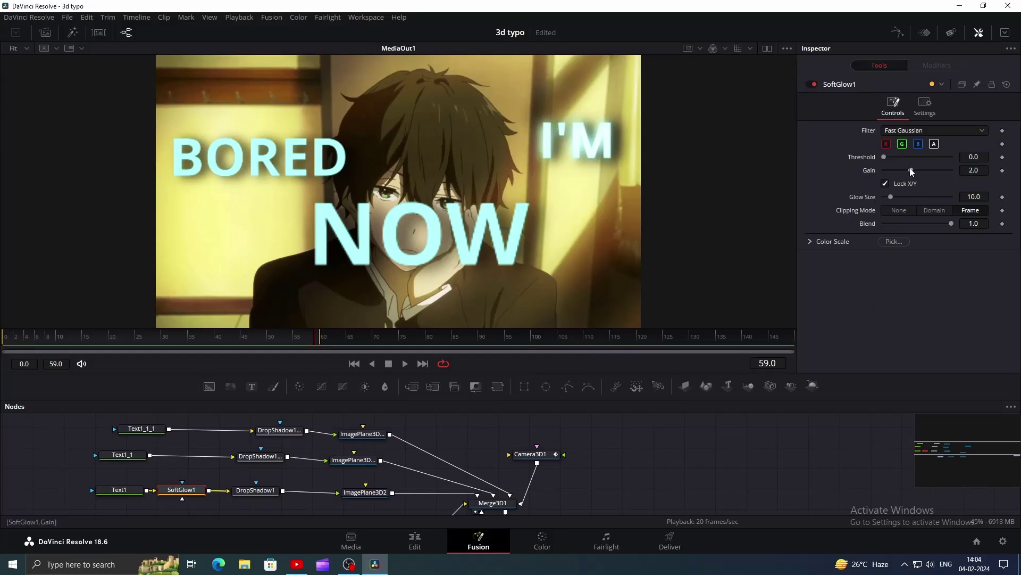
drag(911, 169, 898, 199)
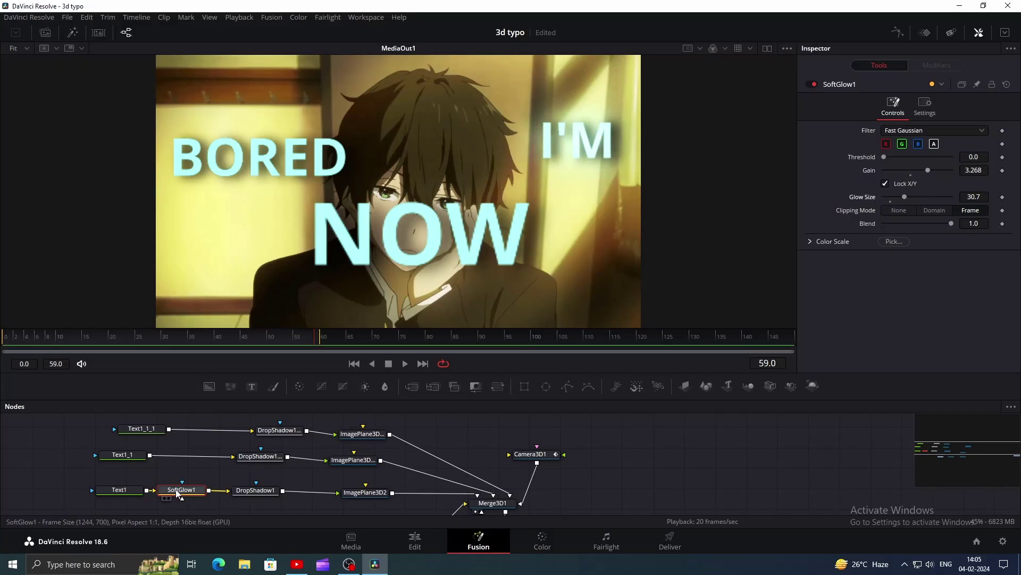
Copy the soft glow and paste it after the BORED and NOW text nodes.
key(ctrl+c)
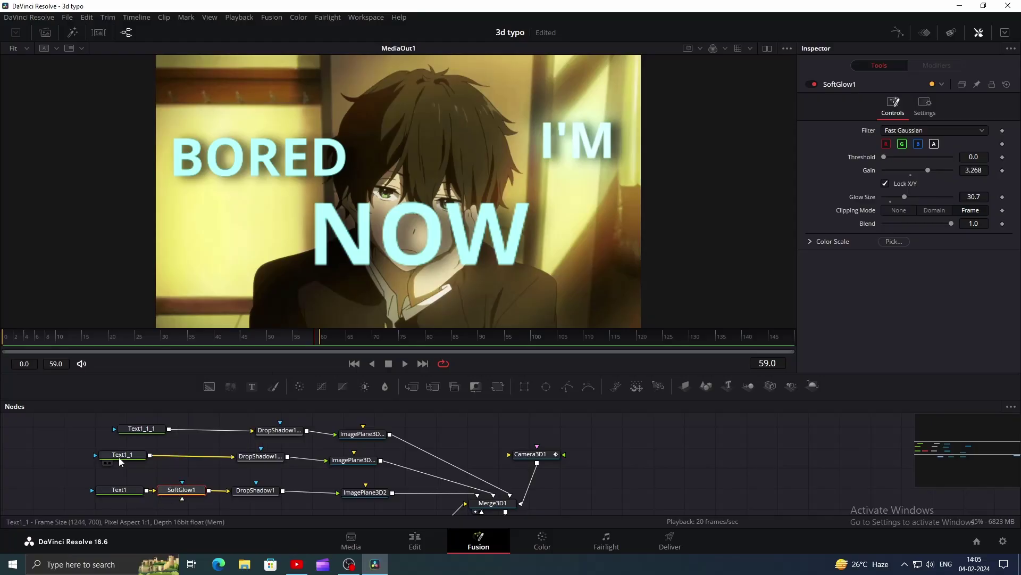
click(123, 455)
key(ctrl+v)
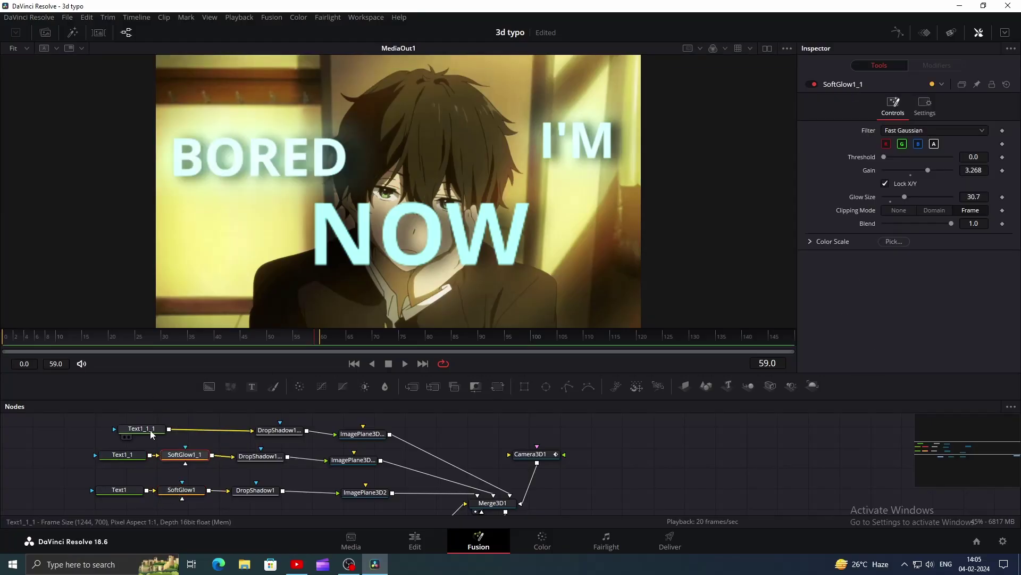
click(150, 429)
key(ctrl+v)
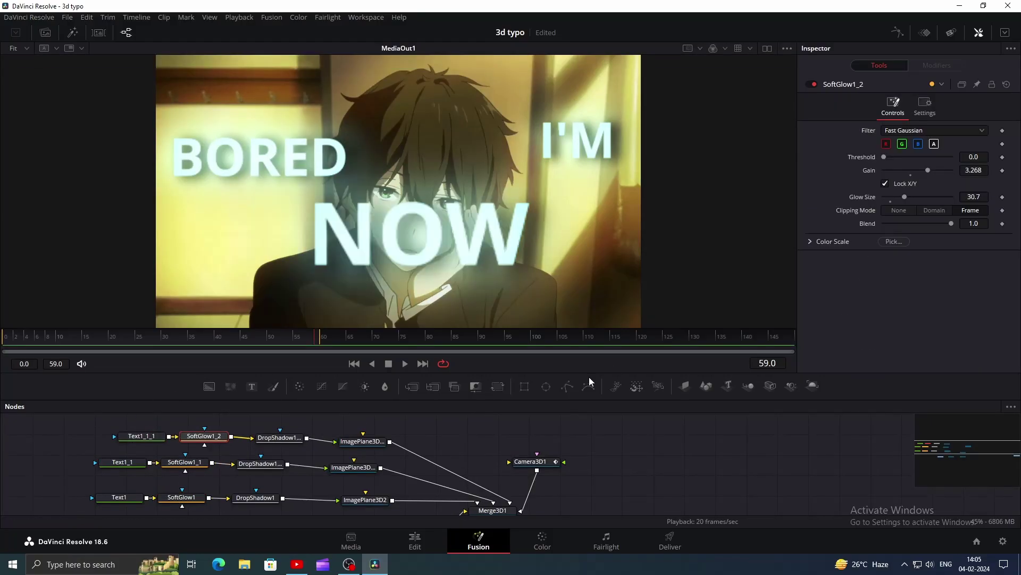
drag(602, 462, 554, 431)
Replay the composition from the start, then go to frame 65 on Camera3D1.
drag(331, 352, 129, 334)
key(space)
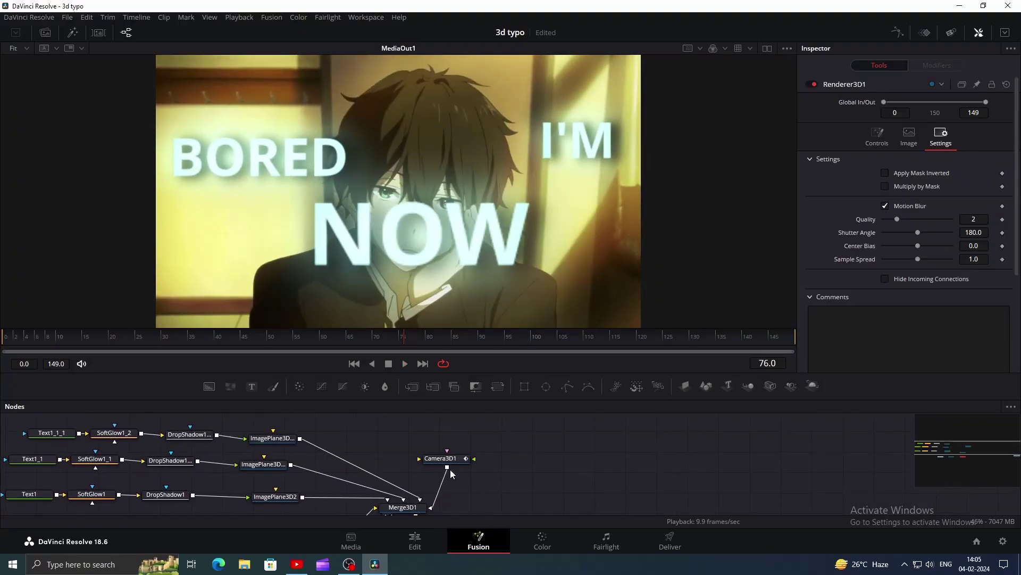
click(440, 458)
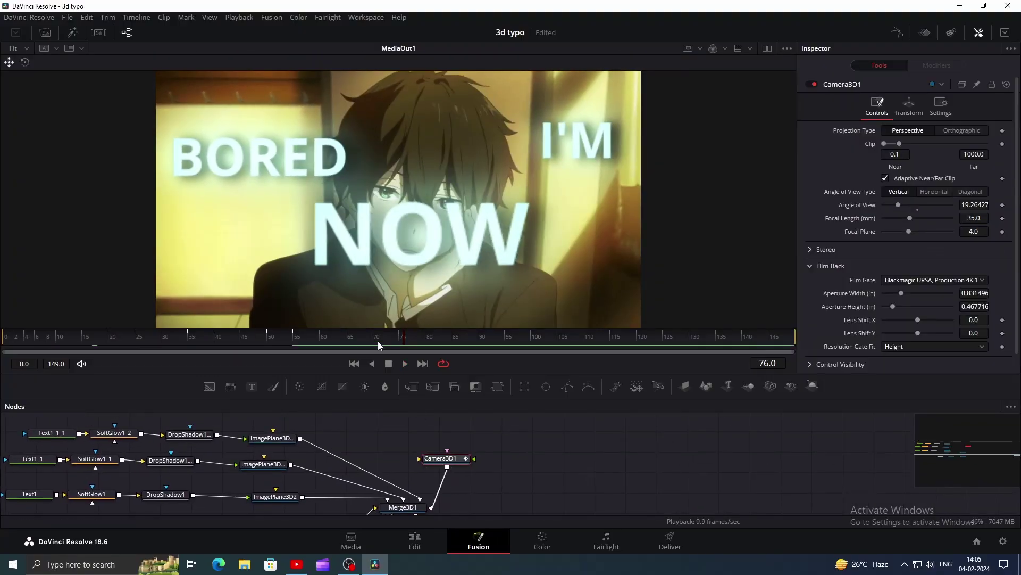
mouse_move(306, 340)
mouse_down()
mouse_move(291, 345)
mouse_move(366, 340)
mouse_move(299, 348)
mouse_up()
Set Camera3D1's Translation Z to 2.21 and Y to -0.29, and keyframe its rotation.
click(910, 107)
double_click(974, 169)
text(2)
key(Return)
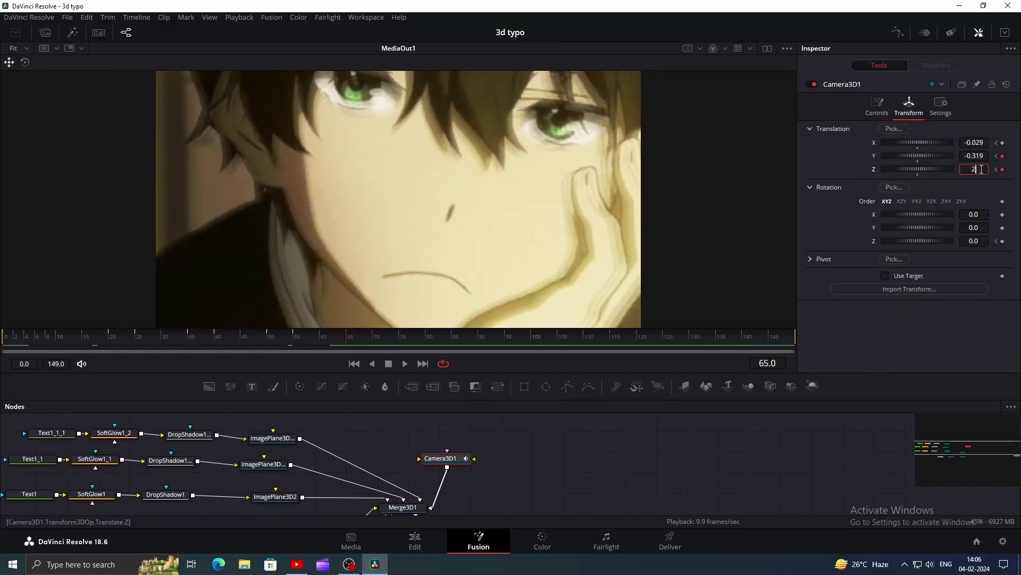
key(Return)
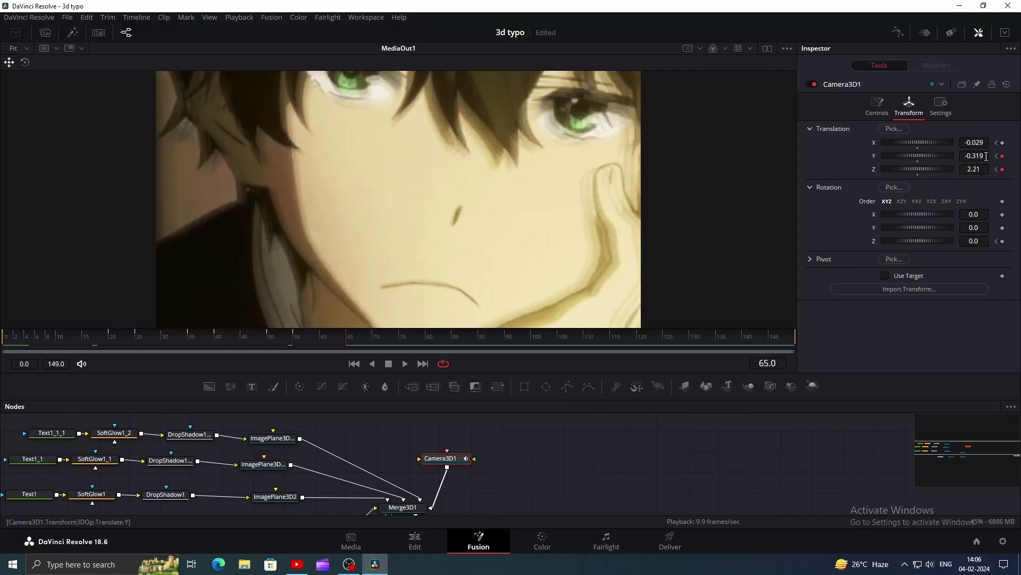
click(986, 157)
key(Return)
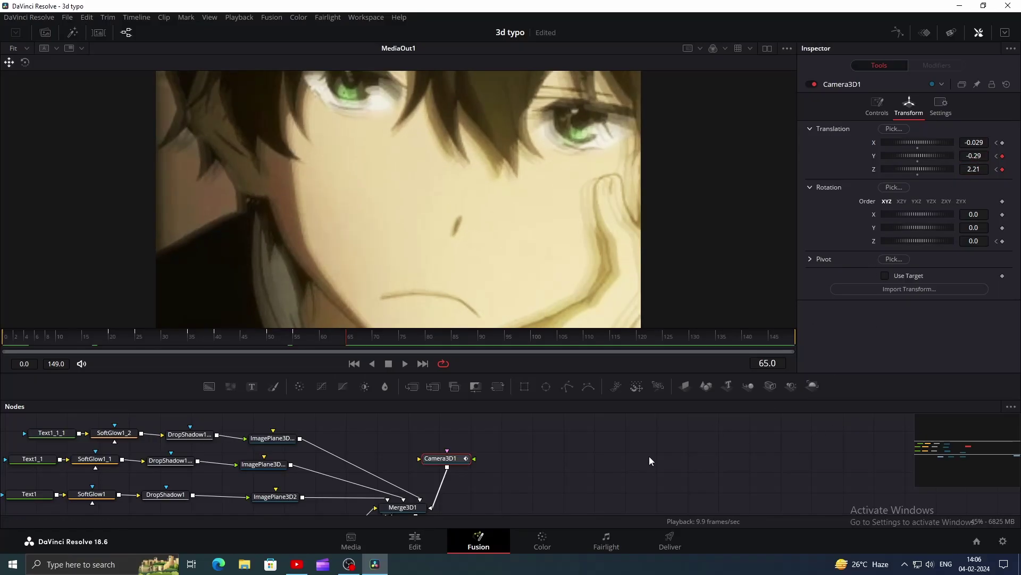
click(1001, 241)
mouse_move(347, 341)
mouse_down()
mouse_move(360, 342)
mouse_move(350, 345)
mouse_up()
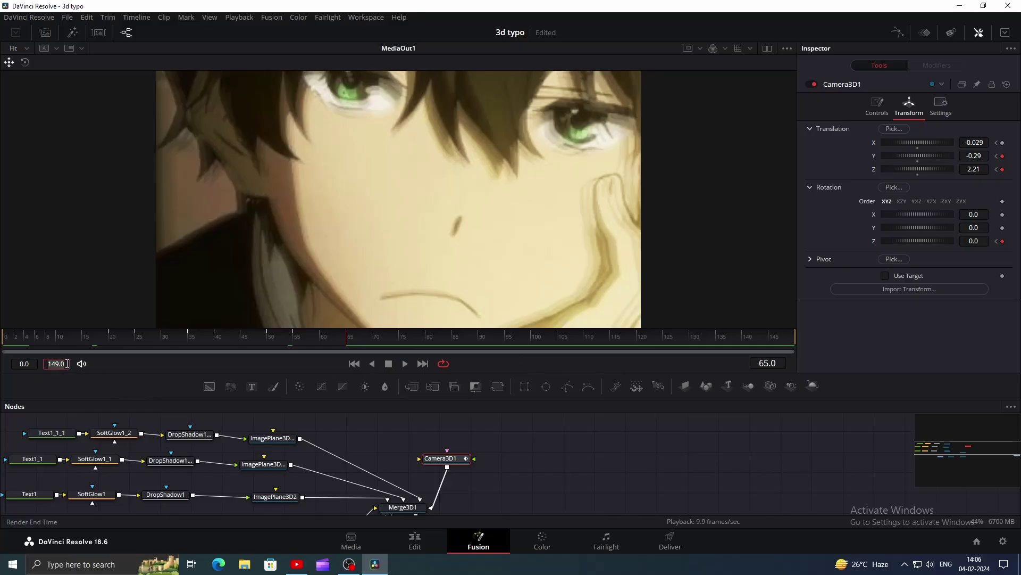
Set the Fusion render end to frame 65 and preview the timeline from the start on the Edit page.
key(Return)
click(414, 541)
drag(236, 365, 69, 417)
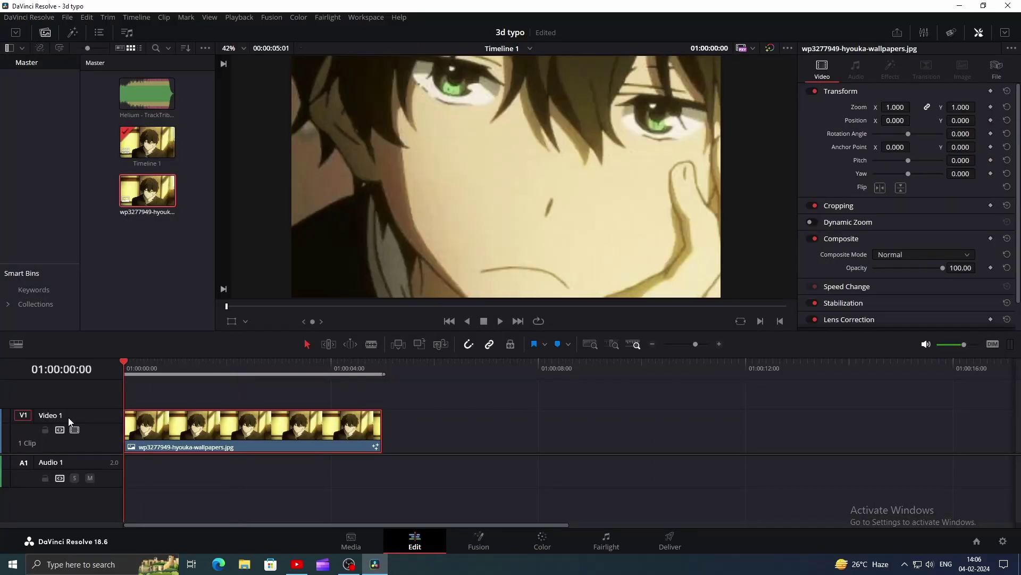
key(space)
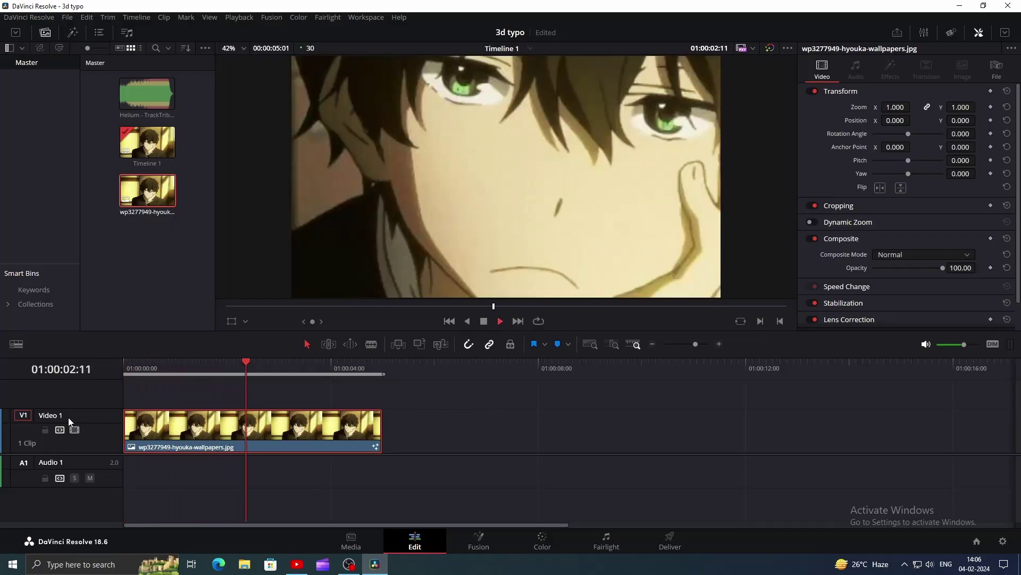
key(space)
Trim the clip to end with the animation, place a duplicate after it, and play both.
drag(262, 373, 239, 383)
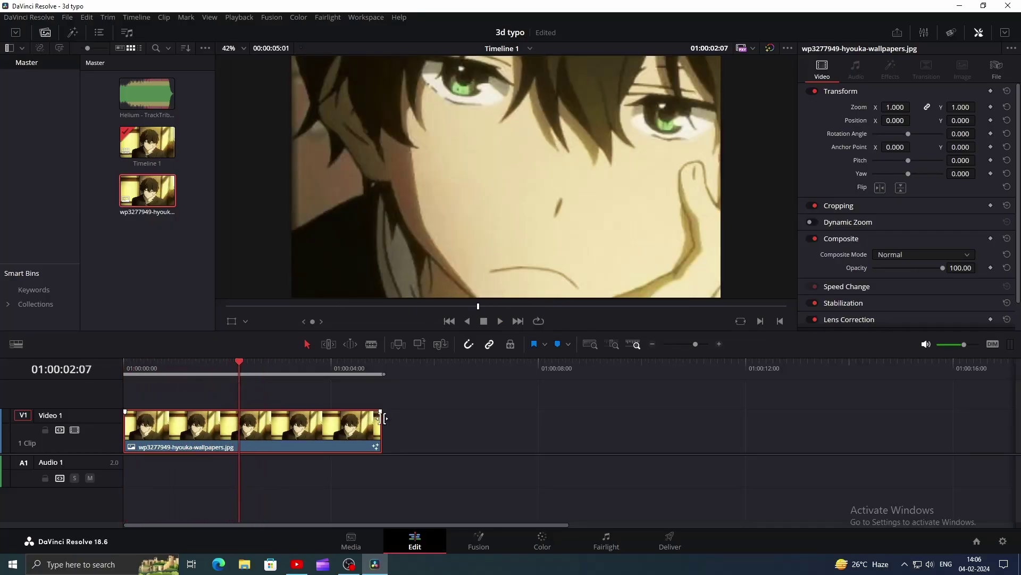
drag(381, 423, 309, 425)
click(229, 373)
key(space)
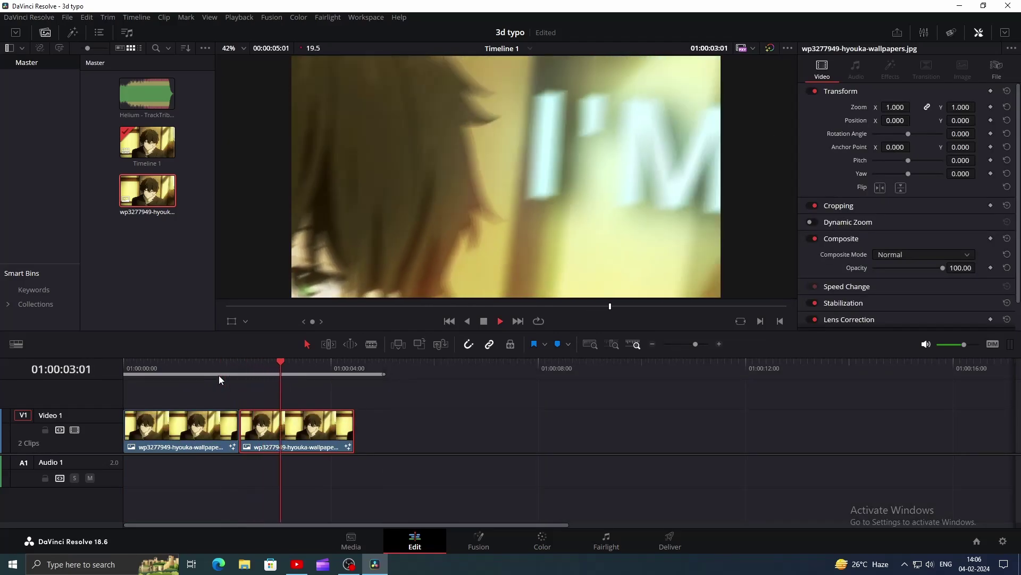